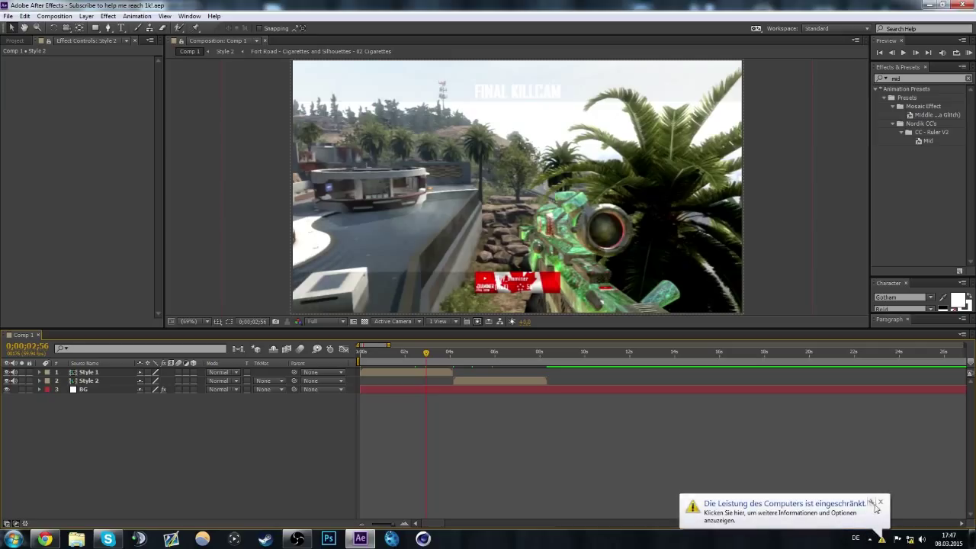
- Dismiss the performance notification and preview the killcam footage in Comp 1
click(880, 503)
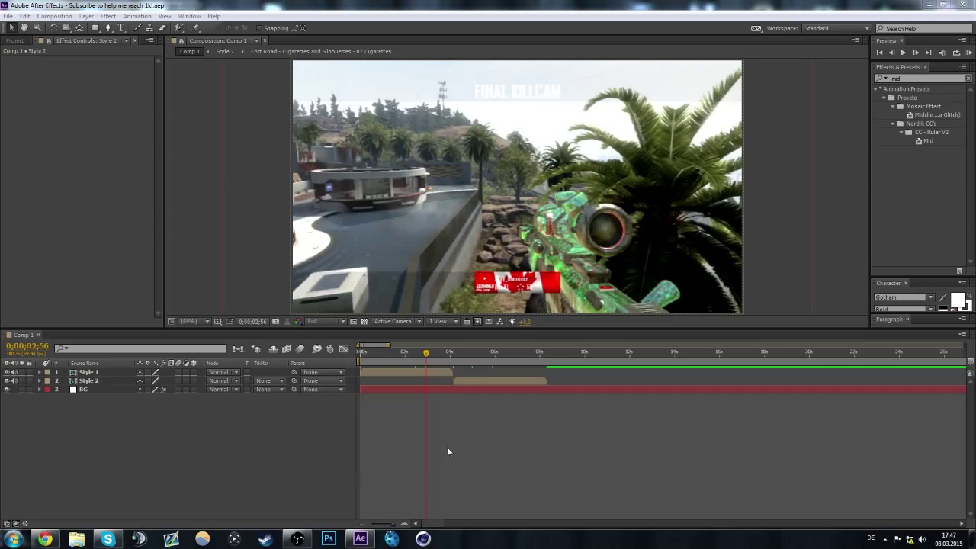
scroll(399, 357, up, 1)
drag(362, 359, 389, 359)
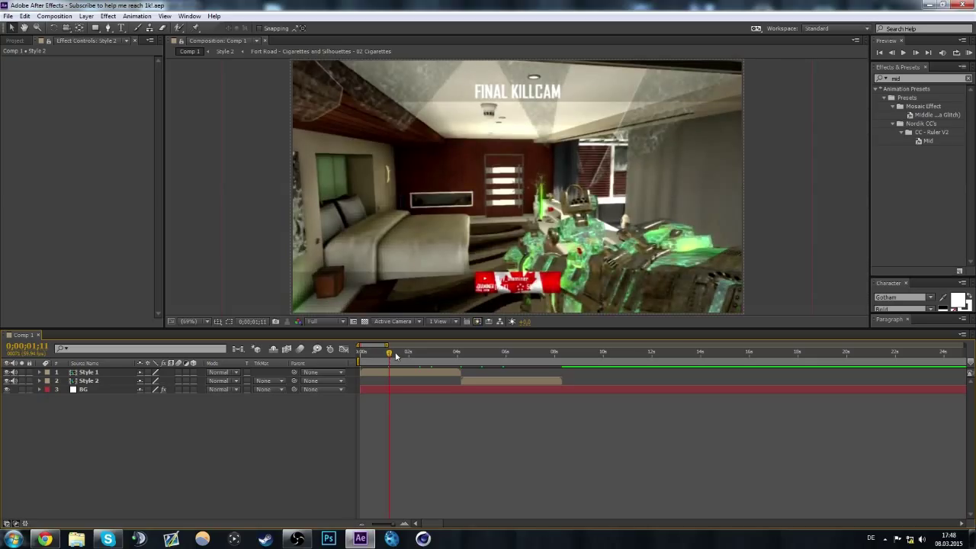
drag(389, 359, 466, 358)
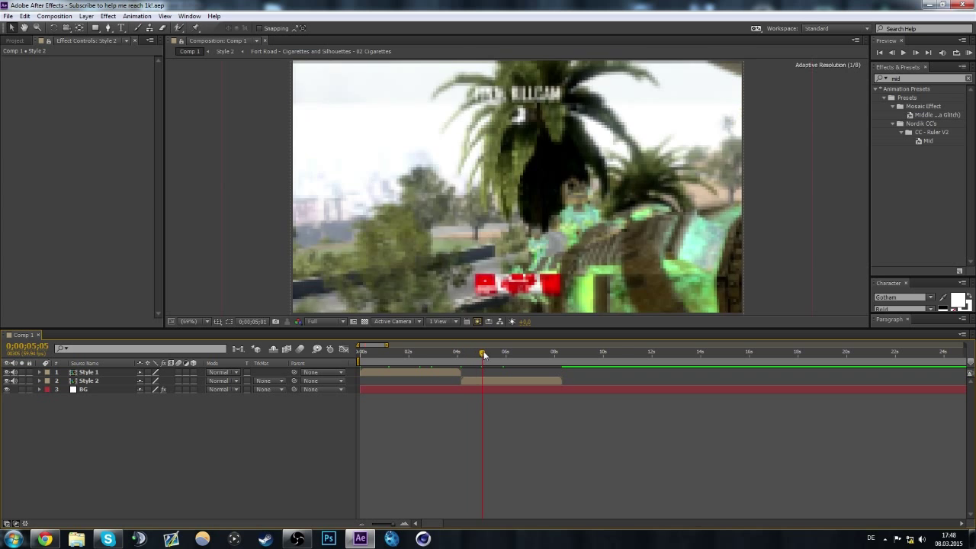
drag(467, 358, 346, 355)
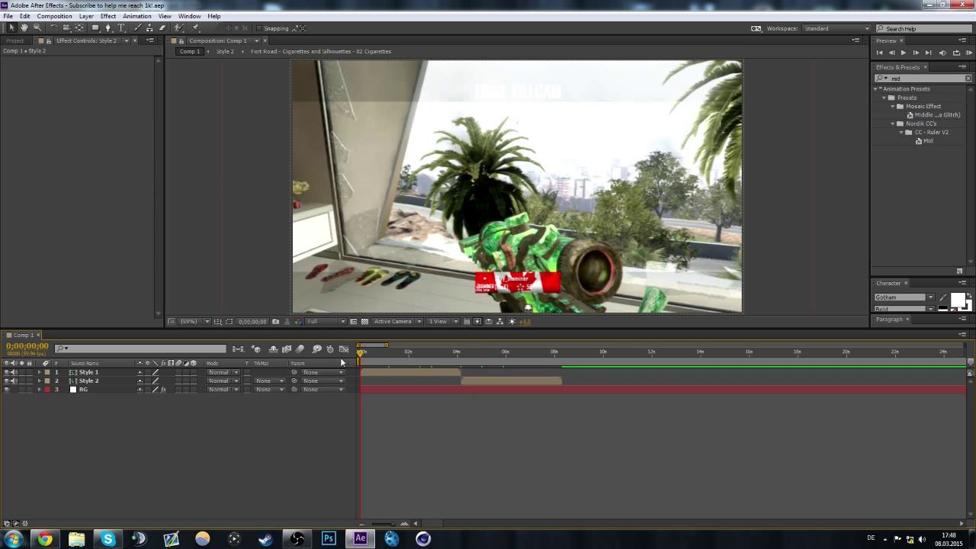
- Open the Style 1 layer and scrub past the first beat marker, settling at 2;50
click(423, 373)
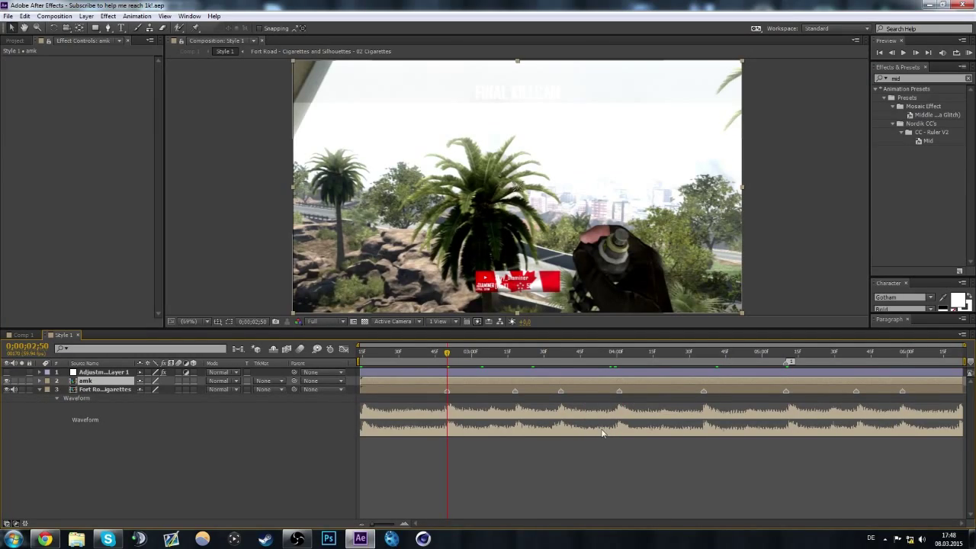
drag(447, 357, 547, 372)
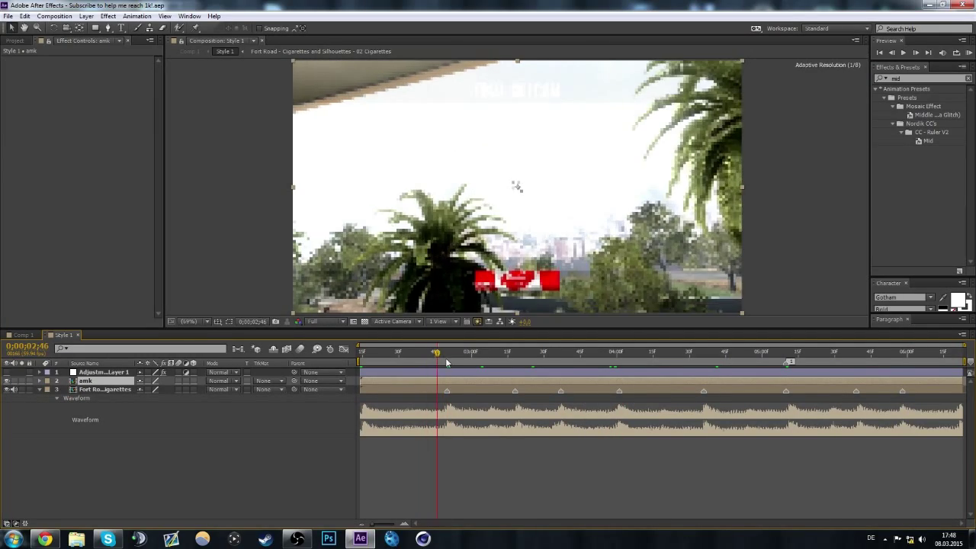
drag(546, 371, 454, 360)
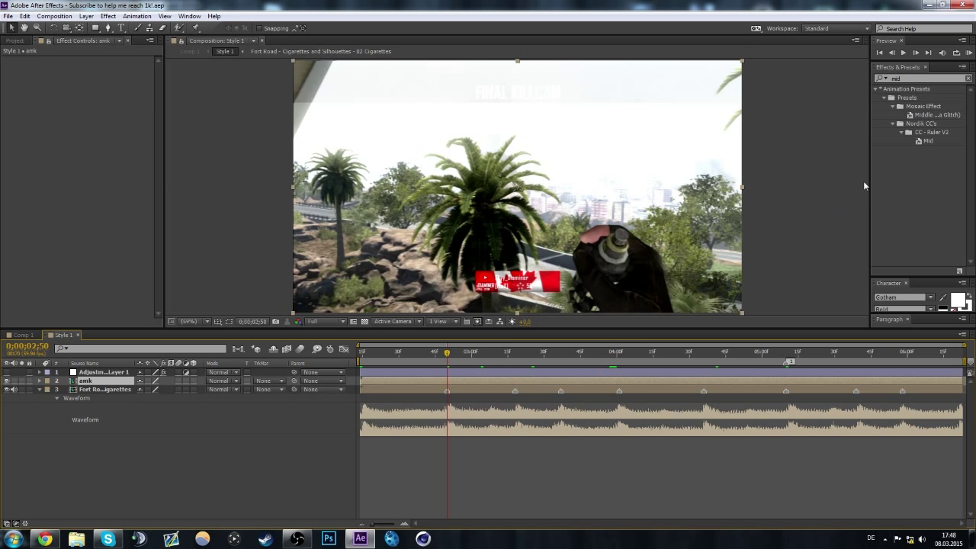
click(900, 78)
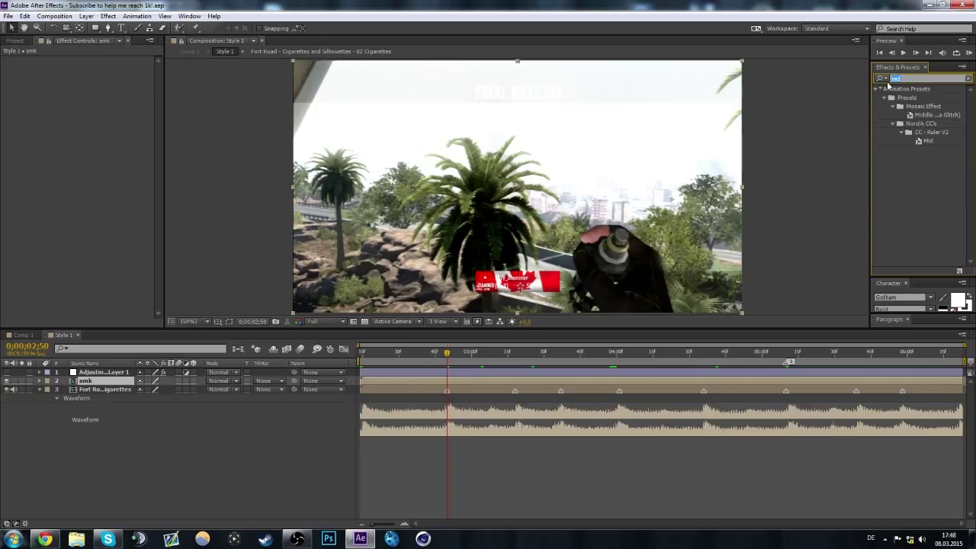
- Apply the 'distrem' DISTREM Twixtor preset to the amk layer and show its Speed % property
text(distrem)
key(Return)
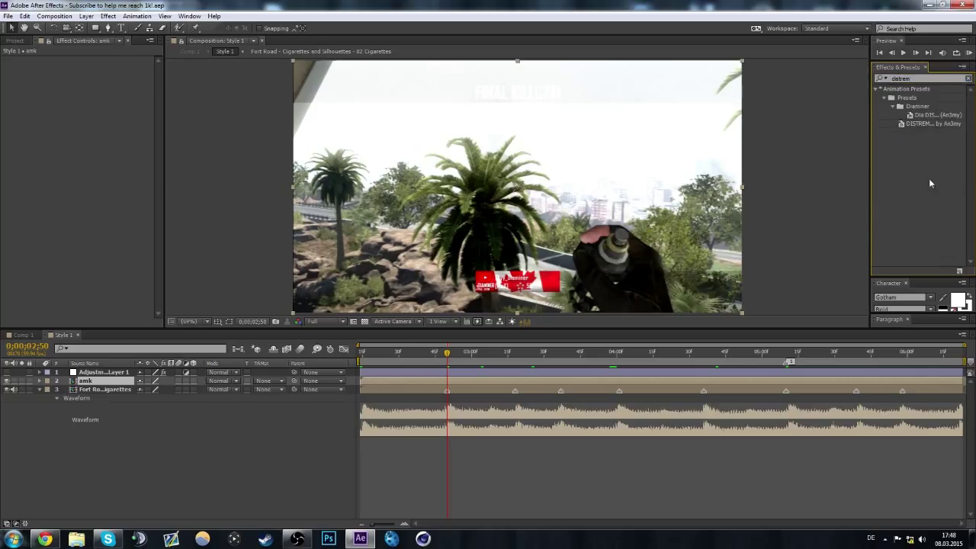
double_click(933, 124)
key(Return)
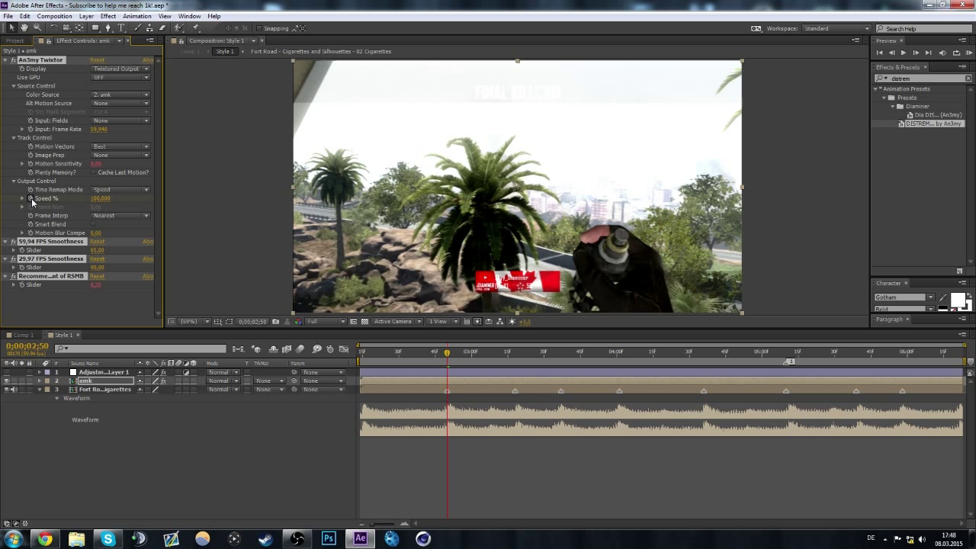
key(u)
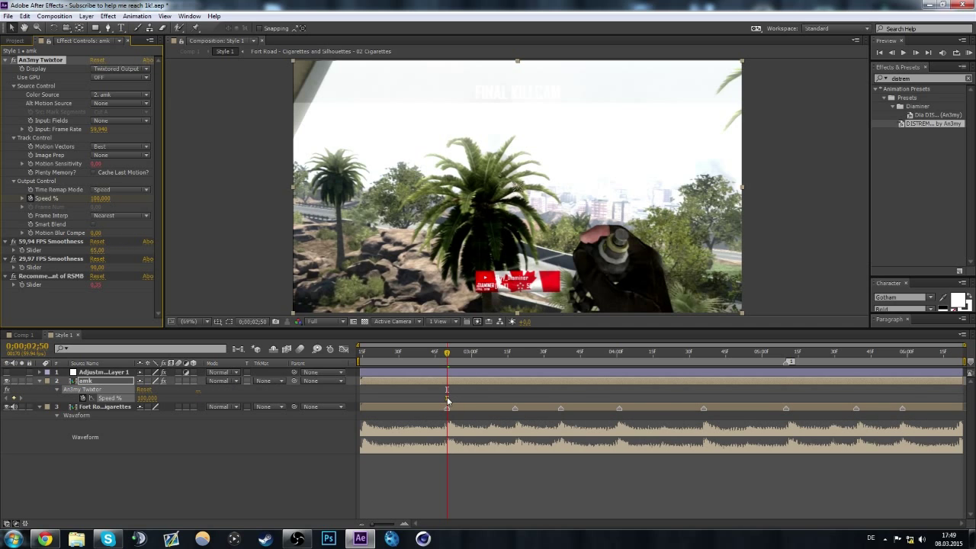
- Set a Speed % keyframe of 70 just before the first beat marker, at 2;48
click(363, 352)
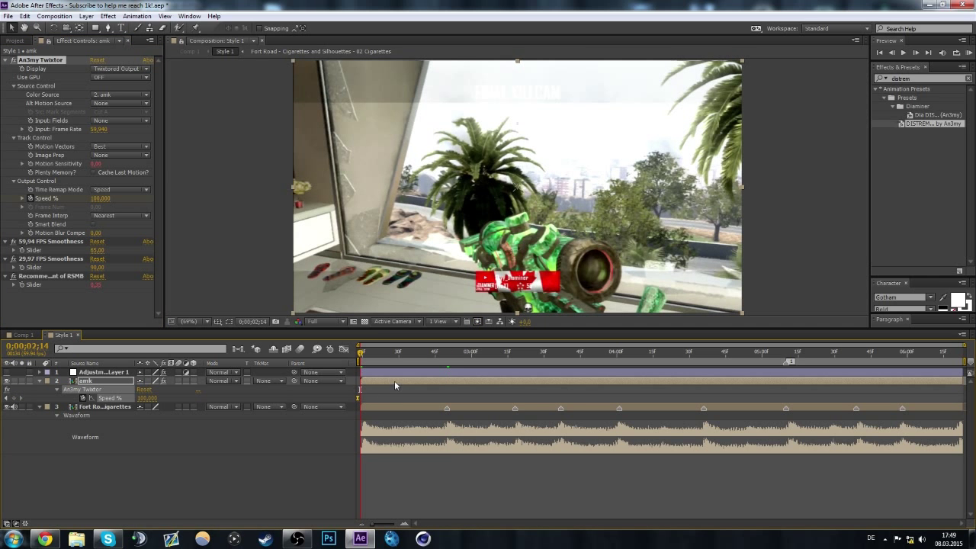
drag(425, 356, 447, 355)
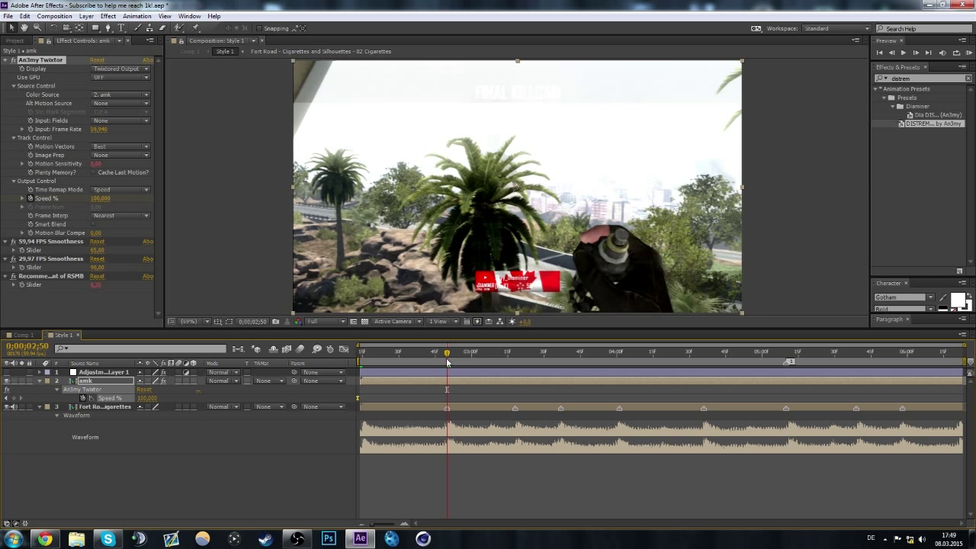
drag(446, 358, 442, 356)
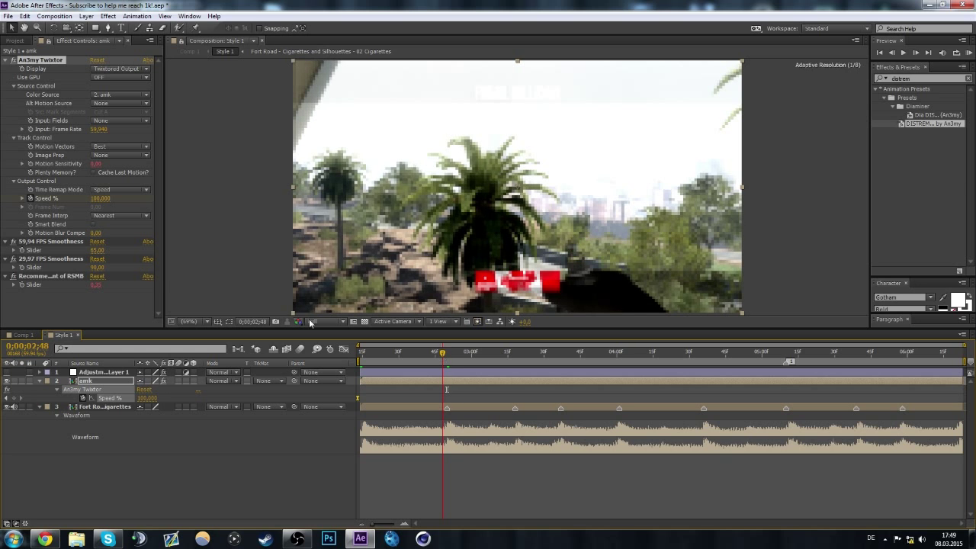
click(102, 199)
text(70)
key(Return)
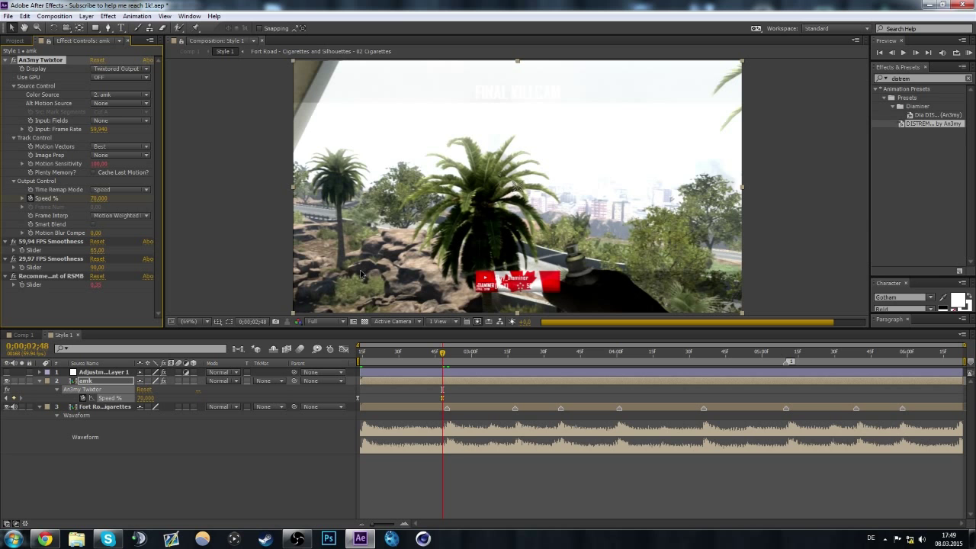
- Set Speed % to 250 on the first beat marker at 2;50
drag(442, 357, 448, 358)
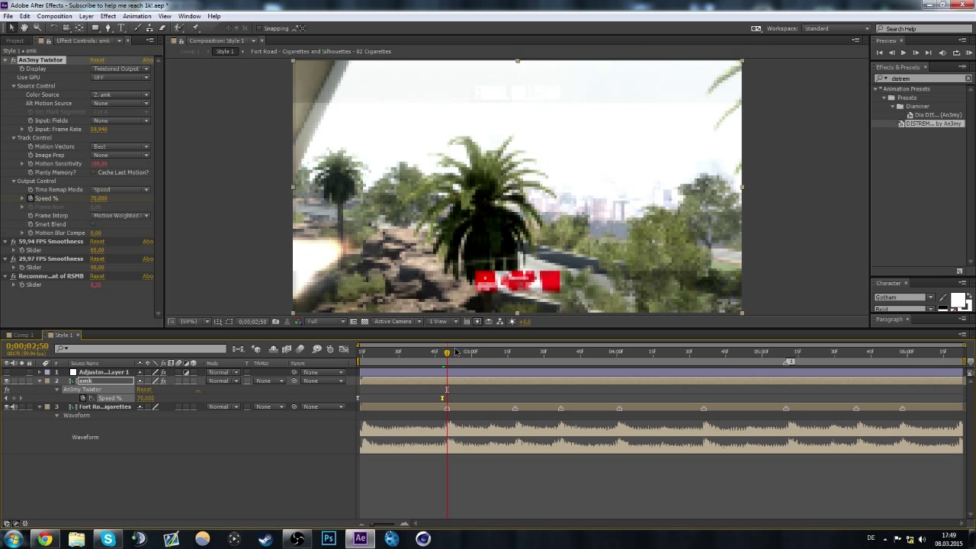
click(98, 199)
text(50)
key(Return)
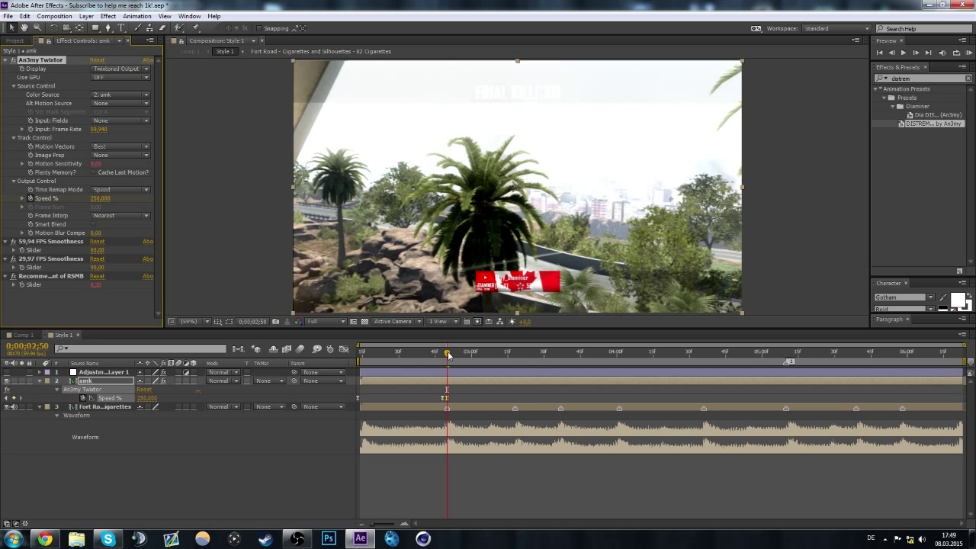
- Return Speed % to 100 just after the first beat
drag(447, 354, 456, 357)
click(100, 198)
text(100)
key(Return)
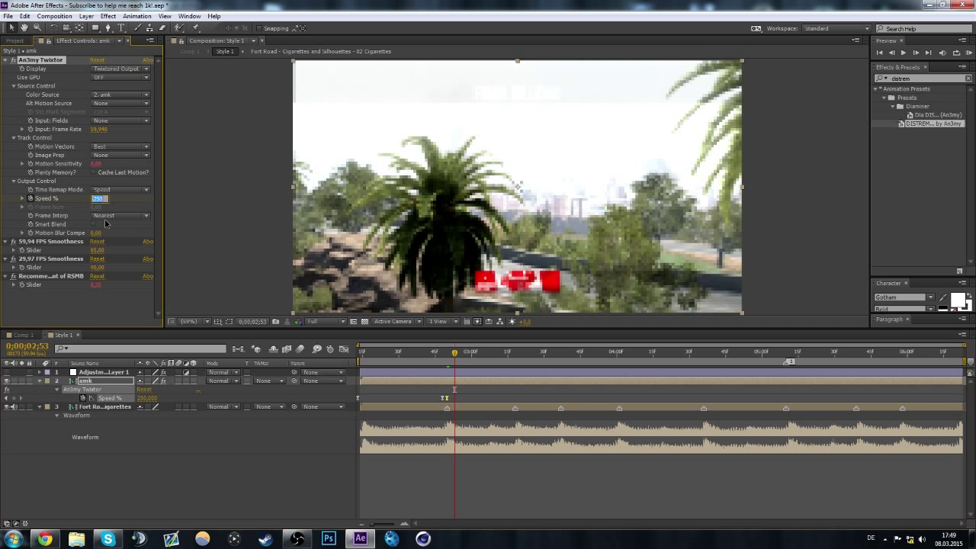
- Create the 70 / 250 / 100 Speed % keyframe trio around the second beat marker
drag(456, 355, 505, 360)
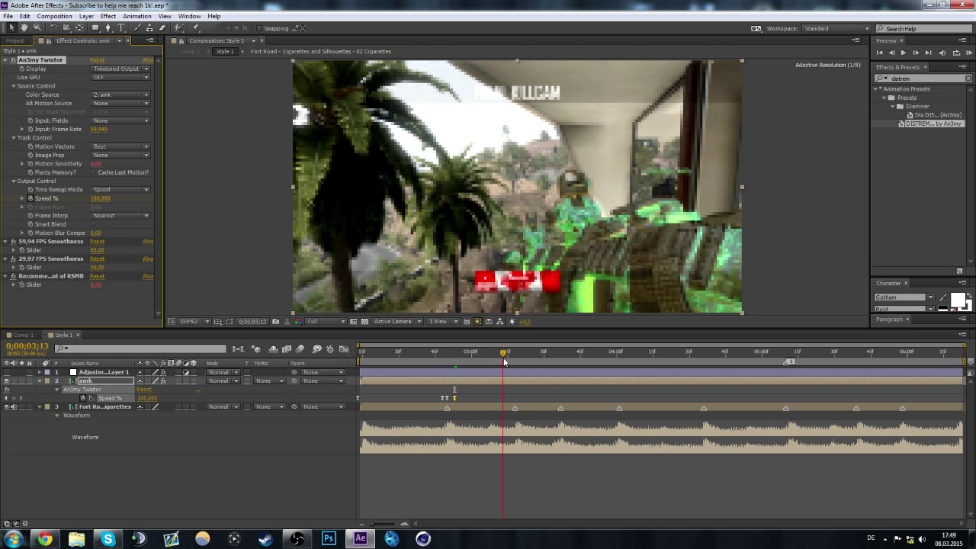
drag(96, 204, 110, 261)
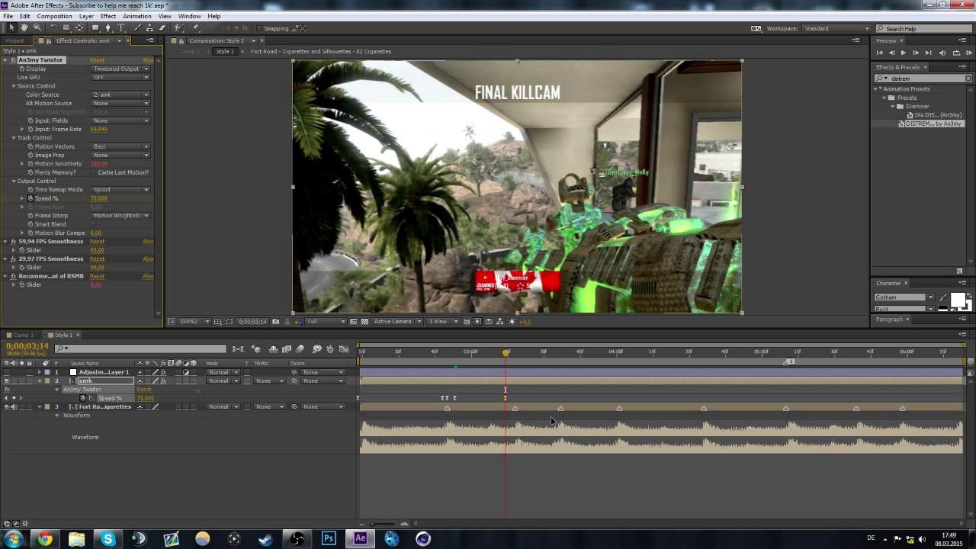
key(Page_Down)
key(Page_Down)
key(Page_Down)
text(250)
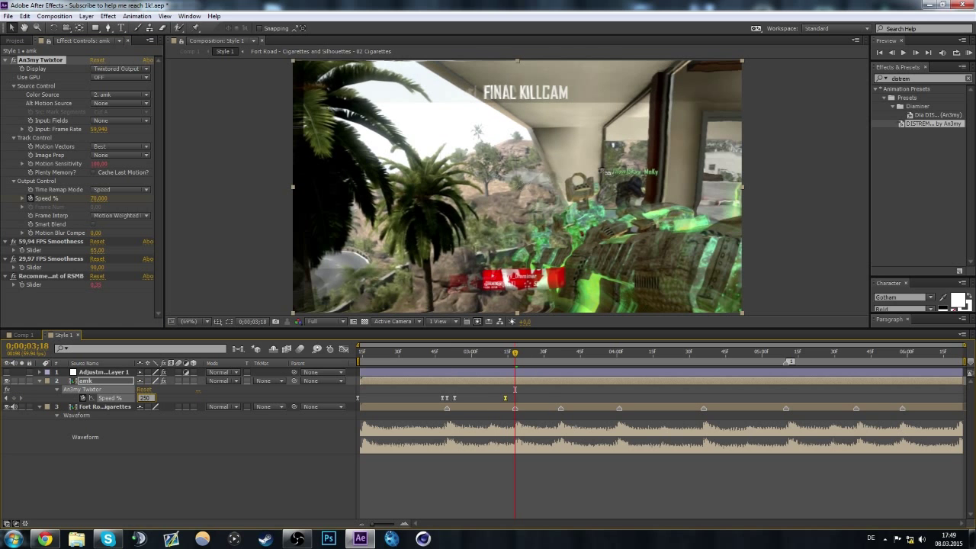
key(Return)
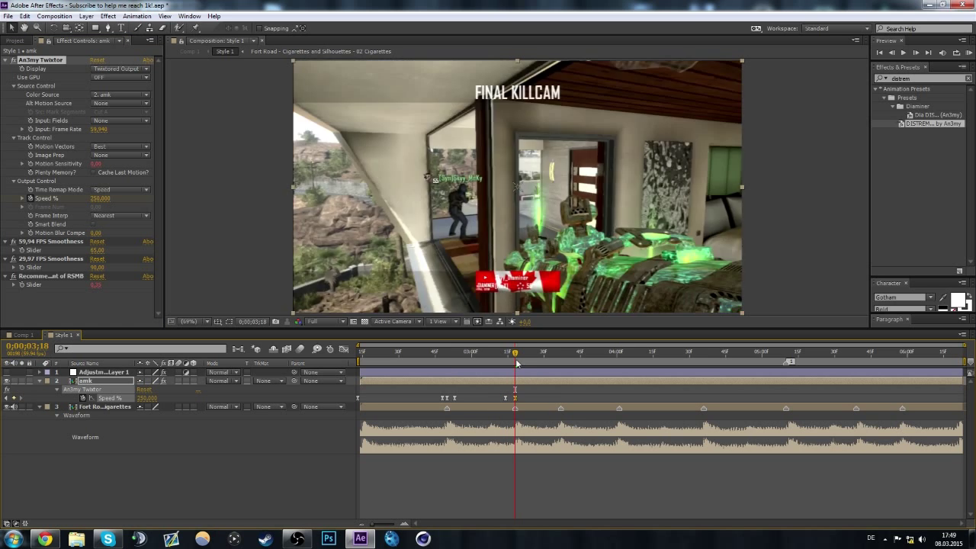
click(520, 364)
key(Page_Down)
click(146, 398)
text(100)
key(Return)
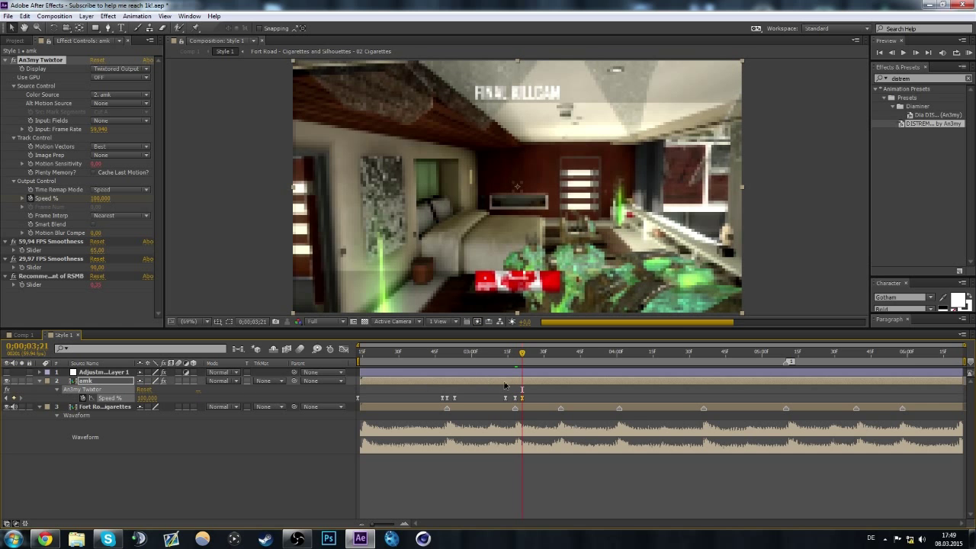
- Paste the speed keyframe trio onto the third, fourth and 4;33 beat markers, nudging them onto the beats
click(555, 353)
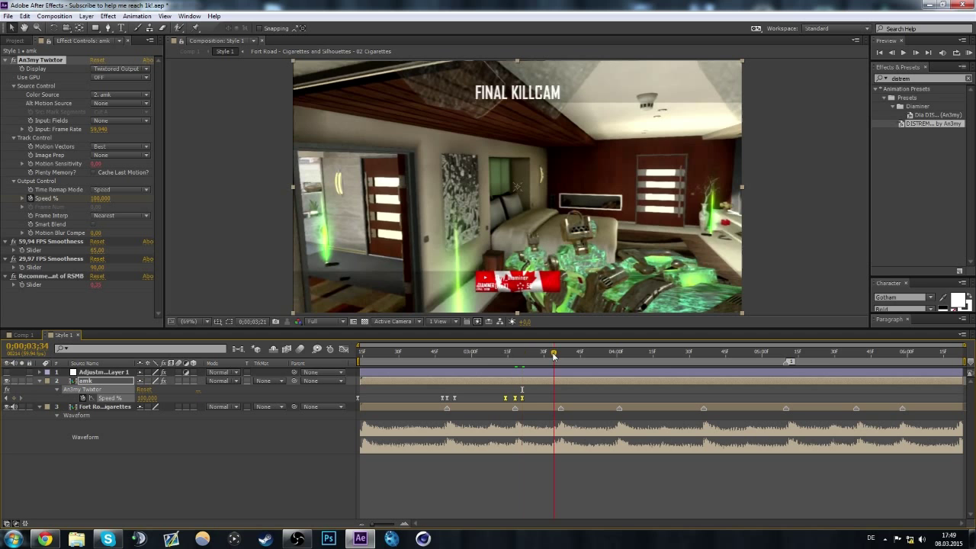
click(561, 353)
key(ctrl+v)
drag(562, 398, 560, 398)
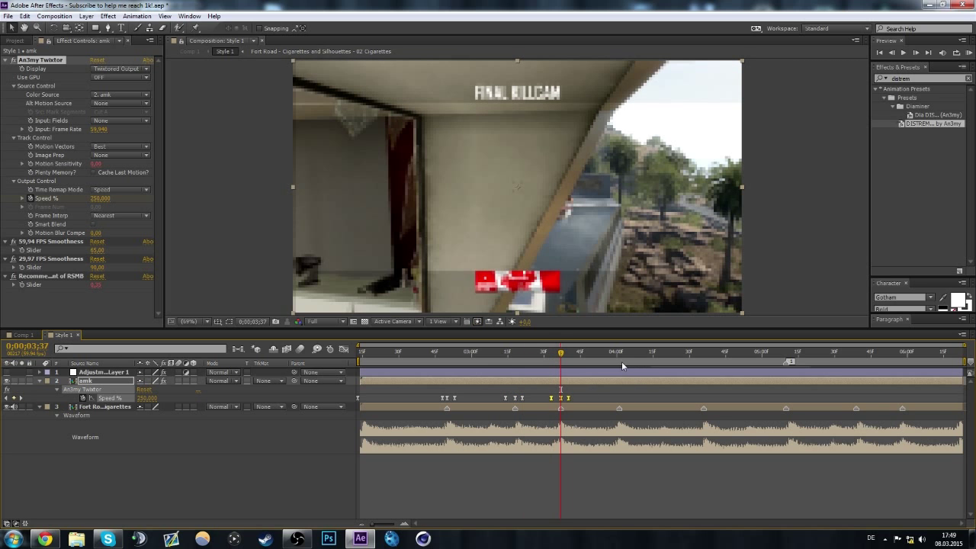
click(615, 352)
click(620, 352)
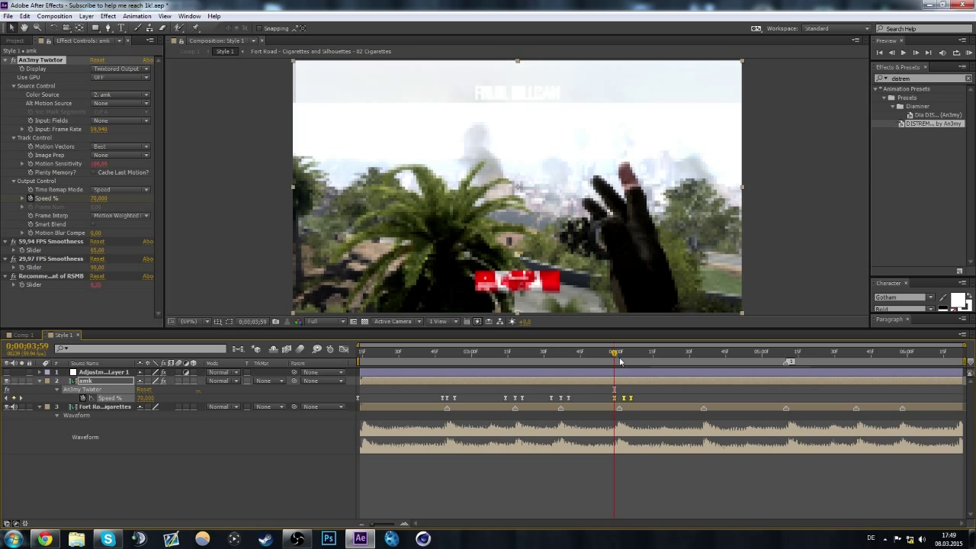
key(ctrl+v)
drag(623, 398, 619, 398)
click(696, 353)
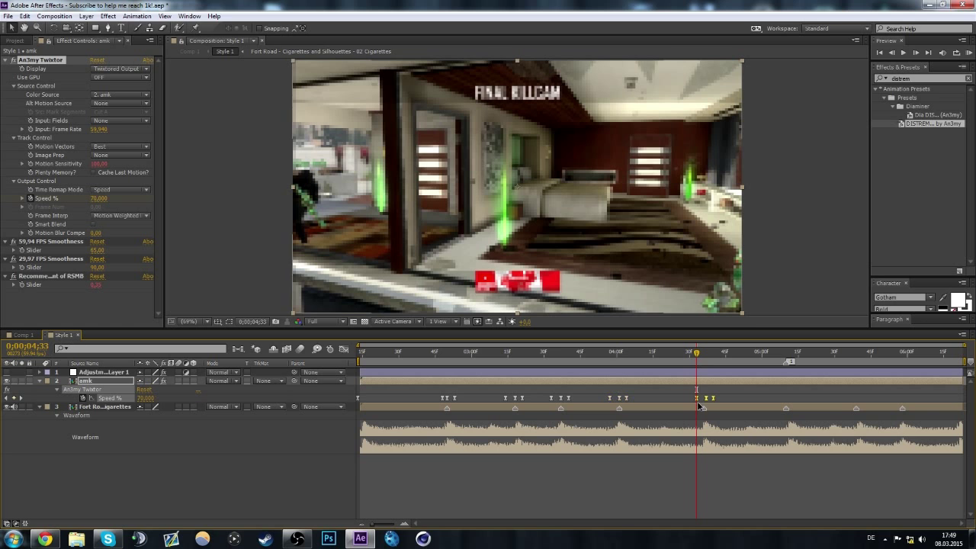
key(ctrl+v)
click(782, 355)
- Paste the speed trio at 5;07 and shift its slow keyframe earlier, before the 5;10 beat
click(779, 355)
key(ctrl+v)
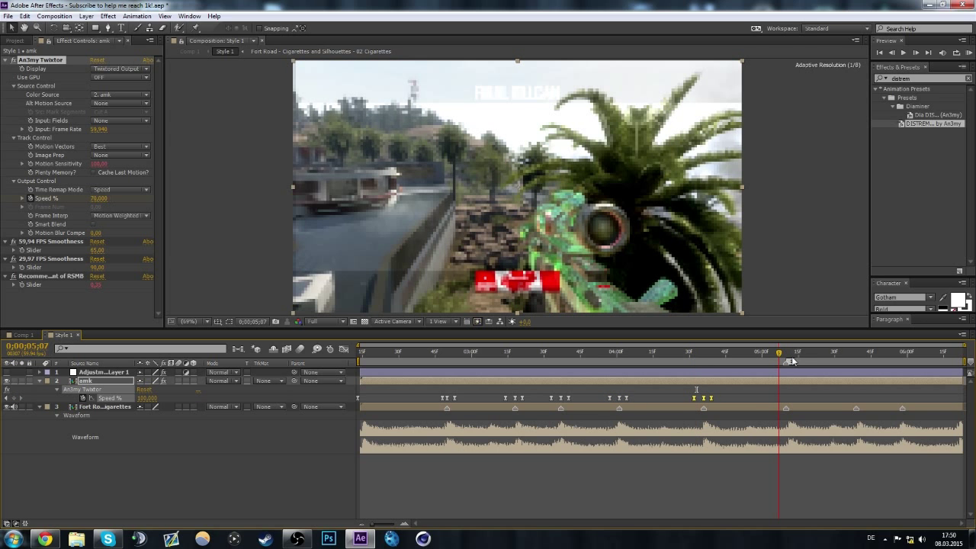
click(786, 355)
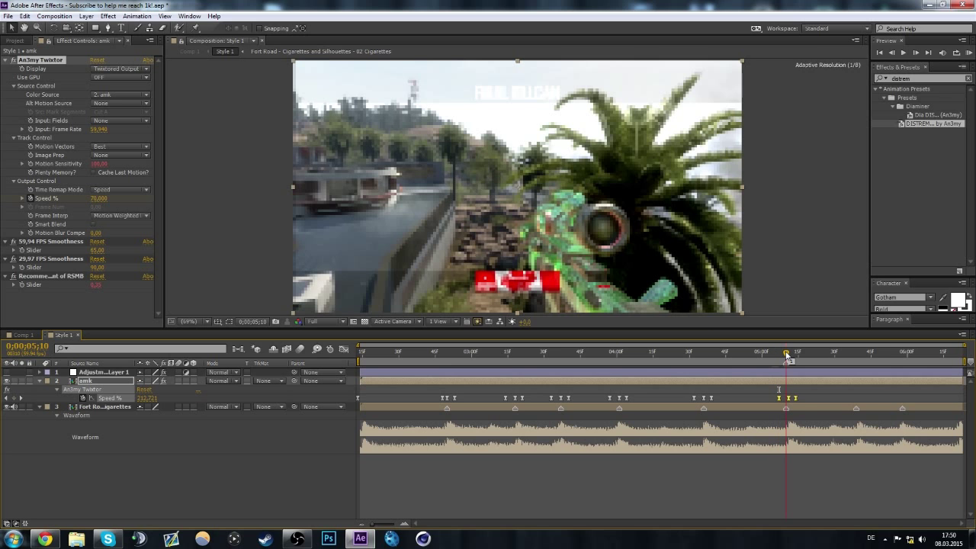
click(787, 400)
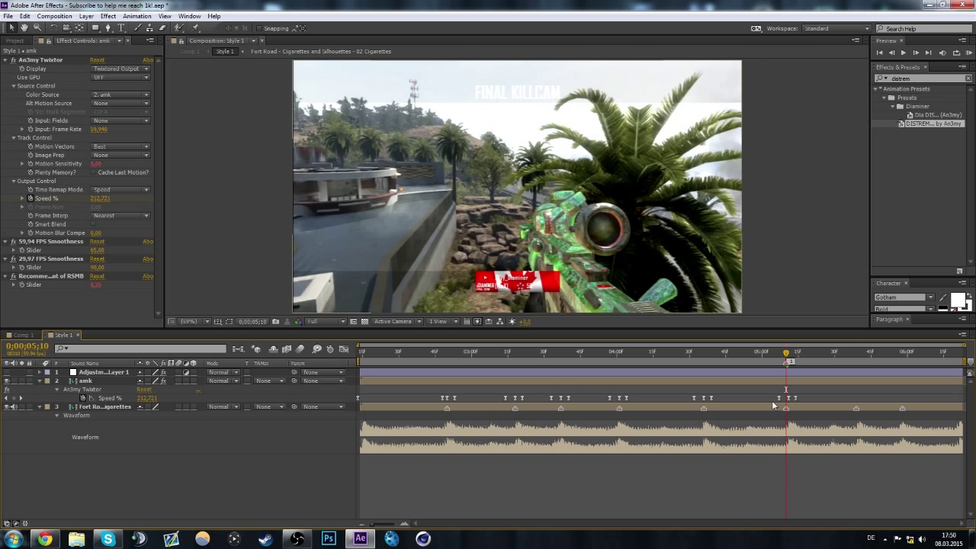
key(Page_Up)
key(Page_Up)
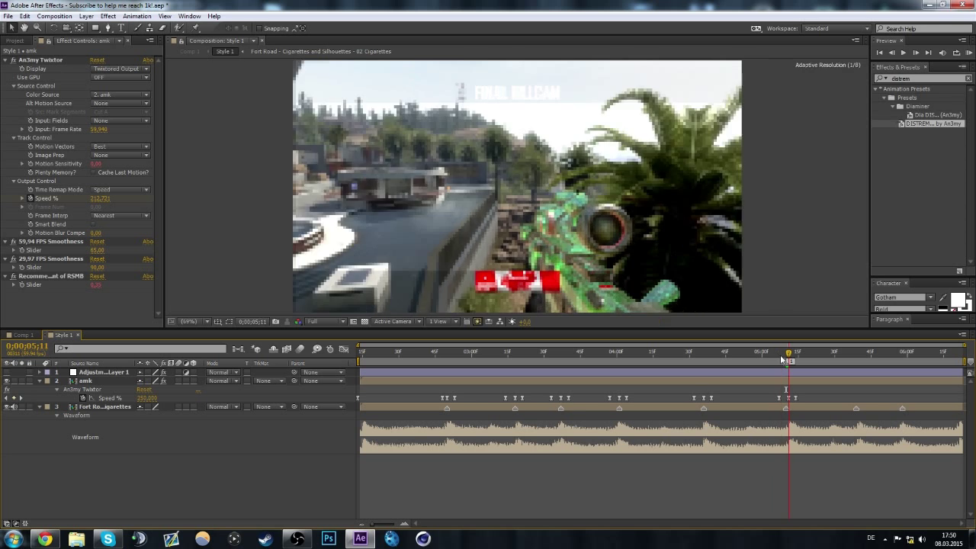
click(786, 355)
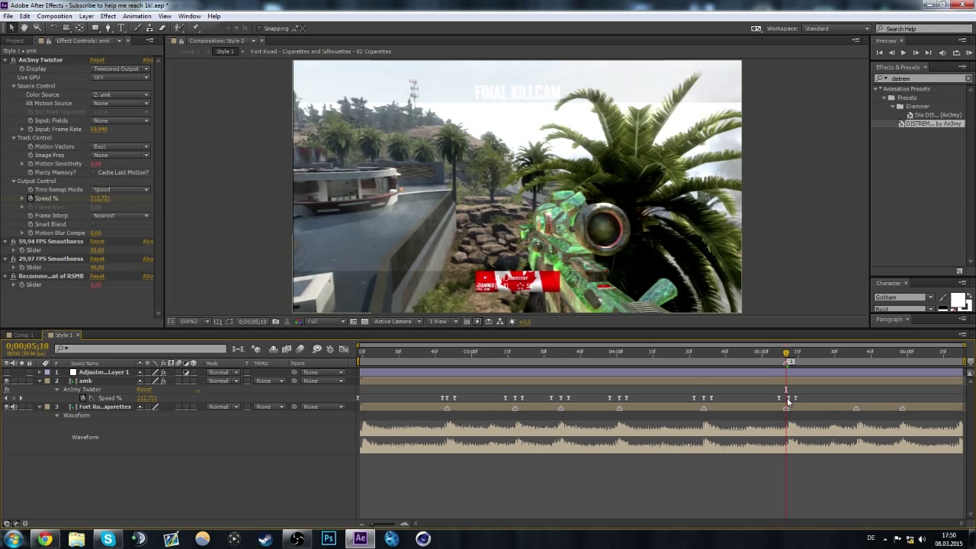
key(Page_Up)
key(Page_Up)
key(Page_Up)
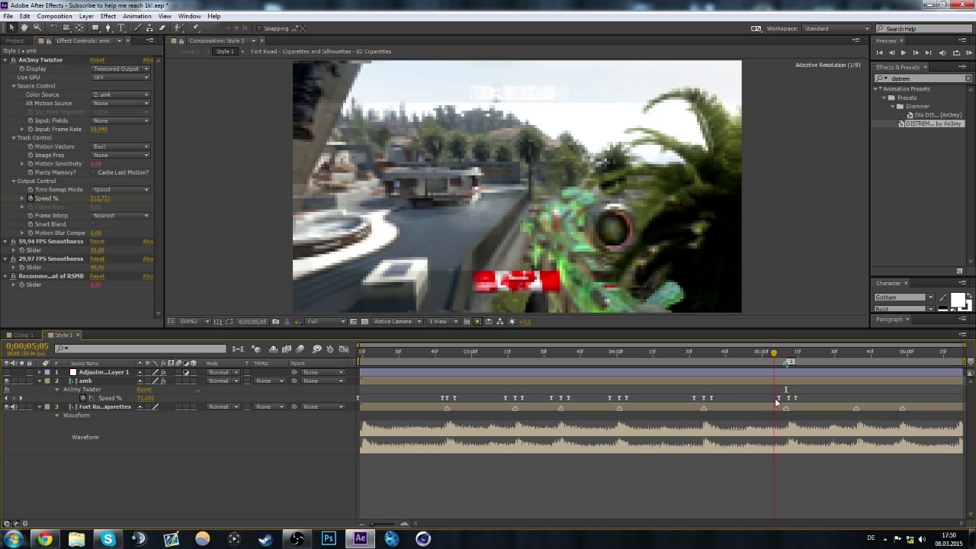
drag(778, 398, 767, 398)
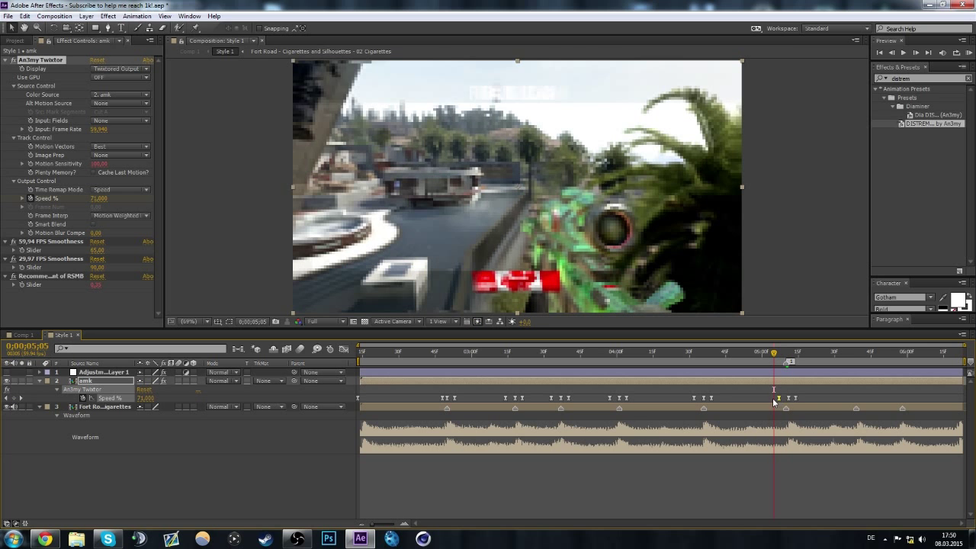
drag(767, 398, 755, 398)
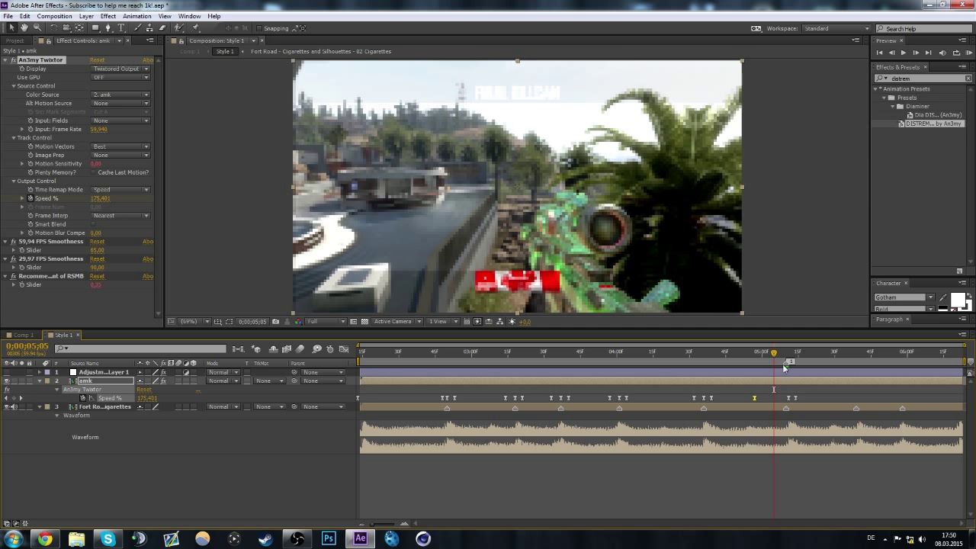
key(Page_Down)
key(Page_Down)
key(Page_Down)
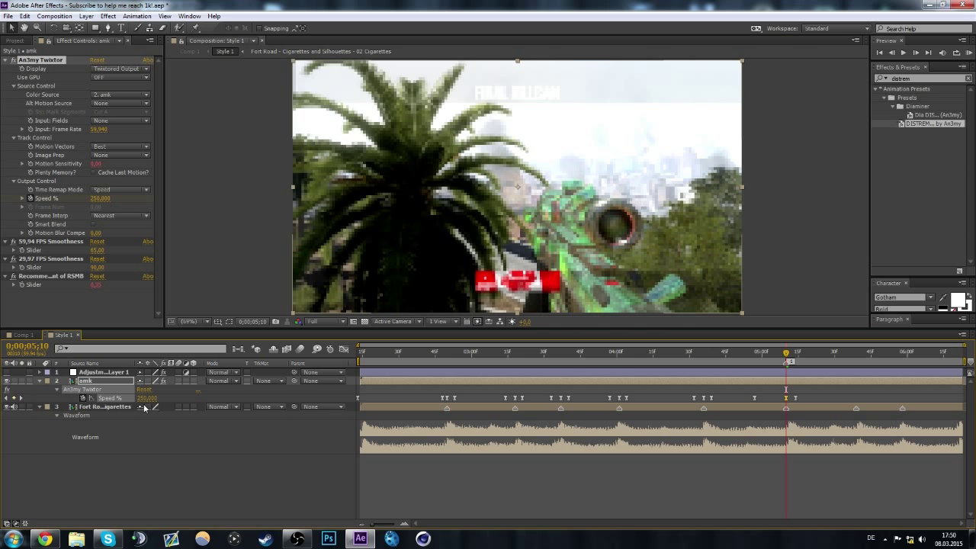
- Raise Speed % on the 5;10 beat keyframe, then paste the group at the 5;29 beat
drag(143, 398, 176, 401)
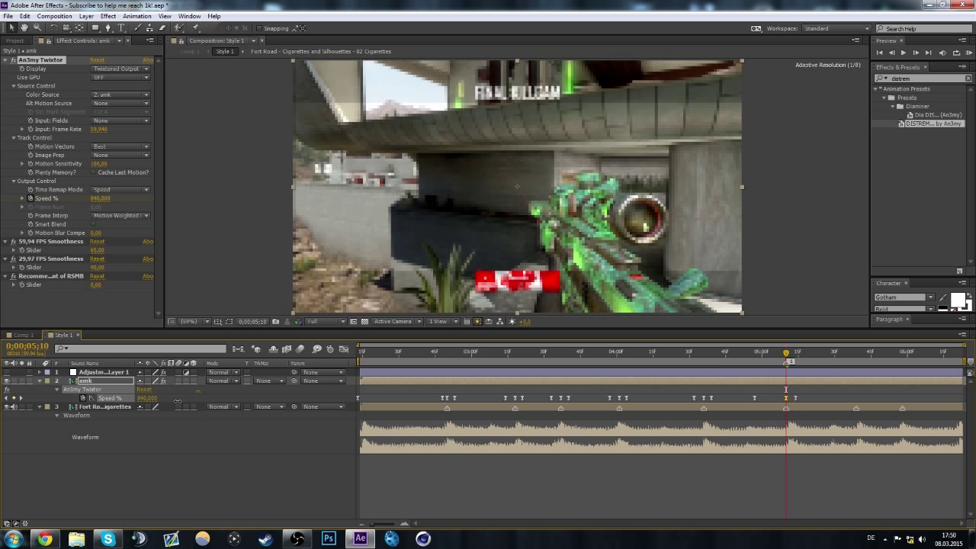
mouse_move(789, 359)
mouse_down()
mouse_move(849, 358)
mouse_move(836, 356)
mouse_up()
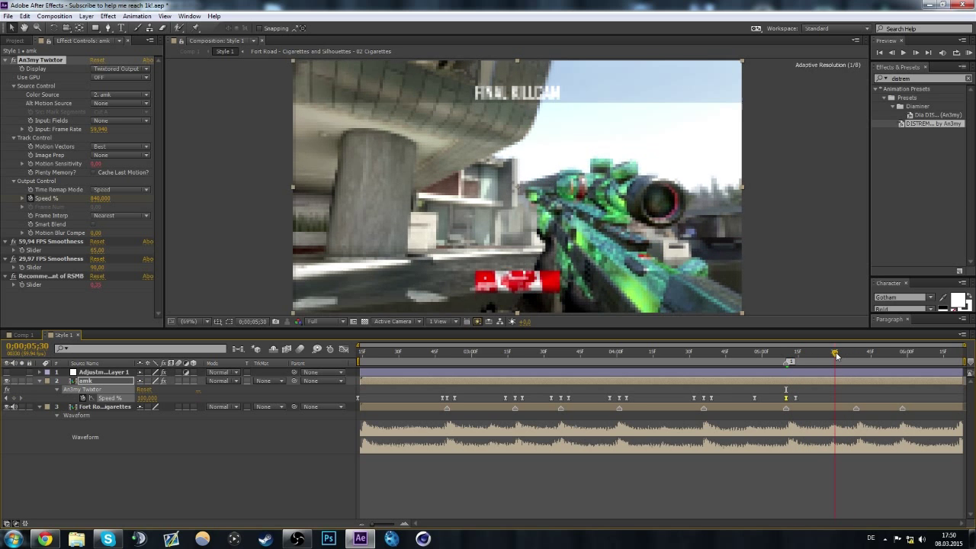
shift+click(754, 397)
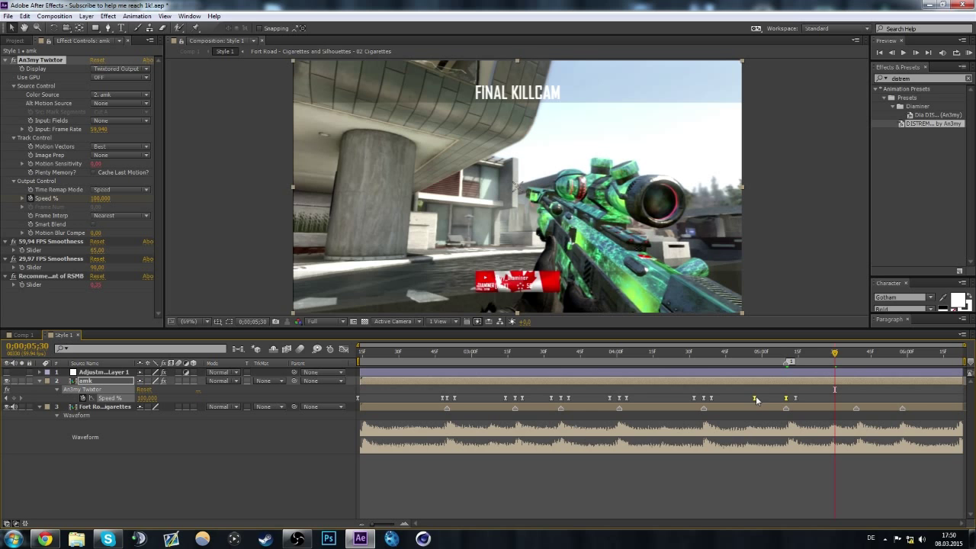
click(791, 358)
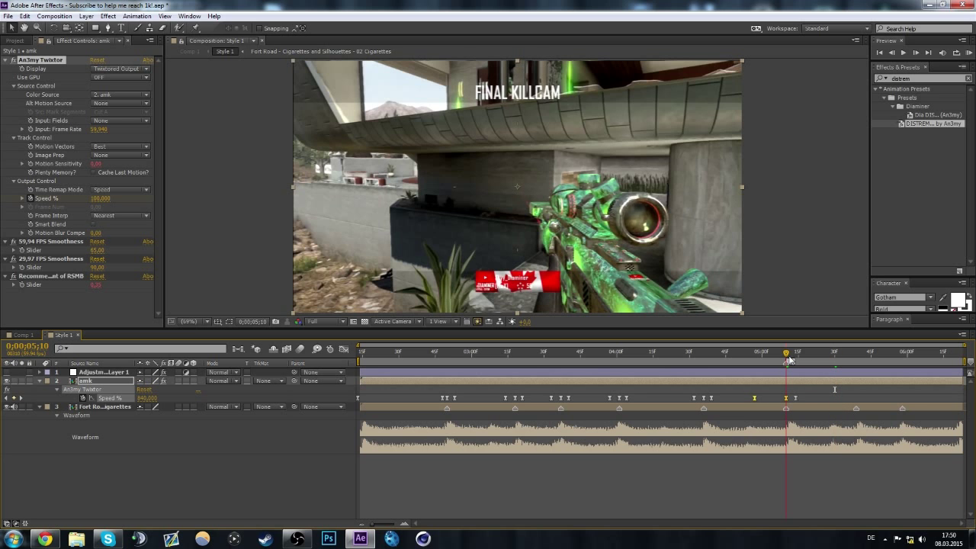
key(space)
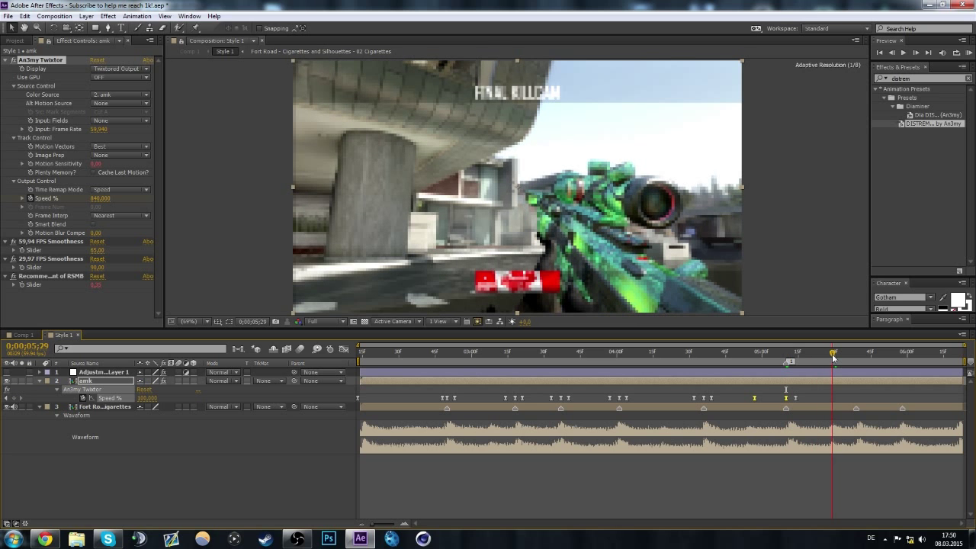
key(ctrl+v)
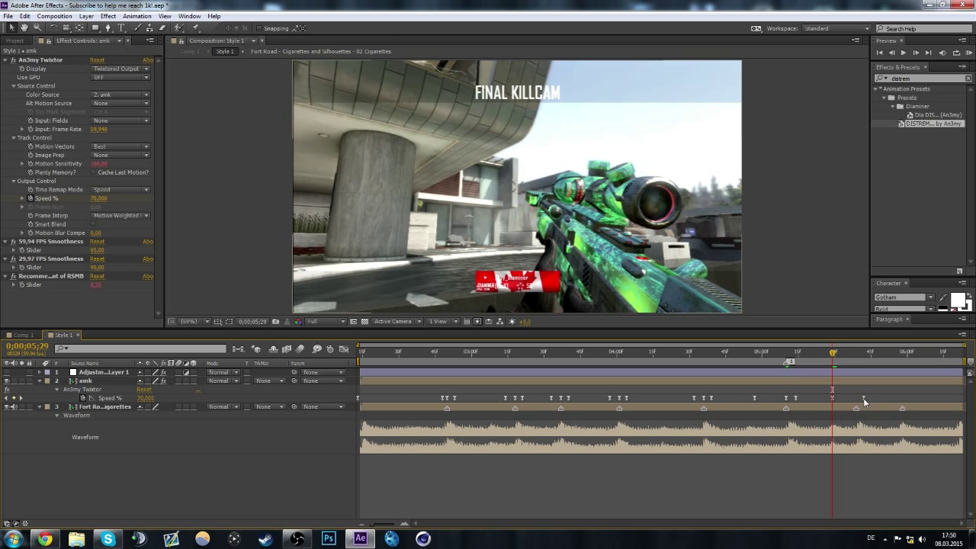
drag(863, 398, 856, 397)
- Set Speed % to 500 at 0;00;05;39 and back to 100 at 0;00;05;41
click(858, 353)
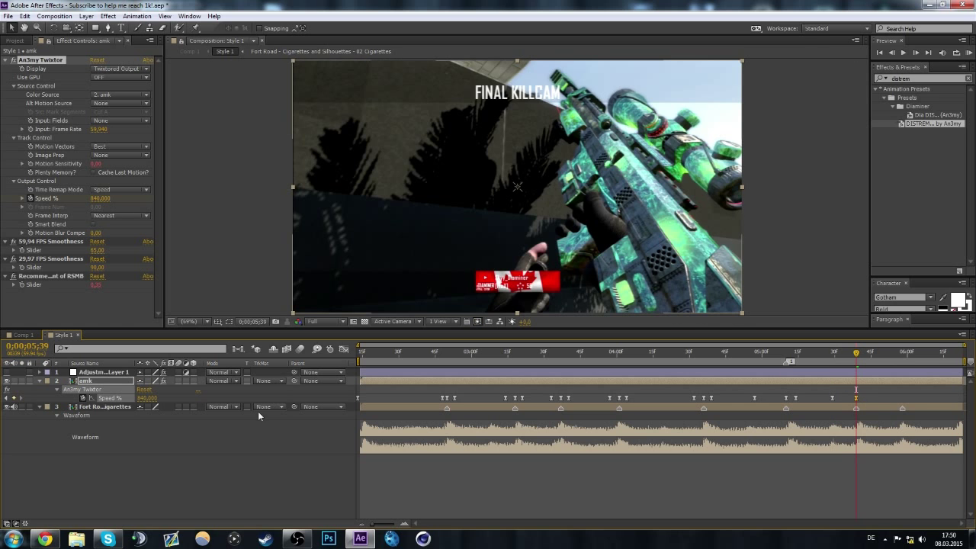
click(146, 398)
text(500,000)
key(Return)
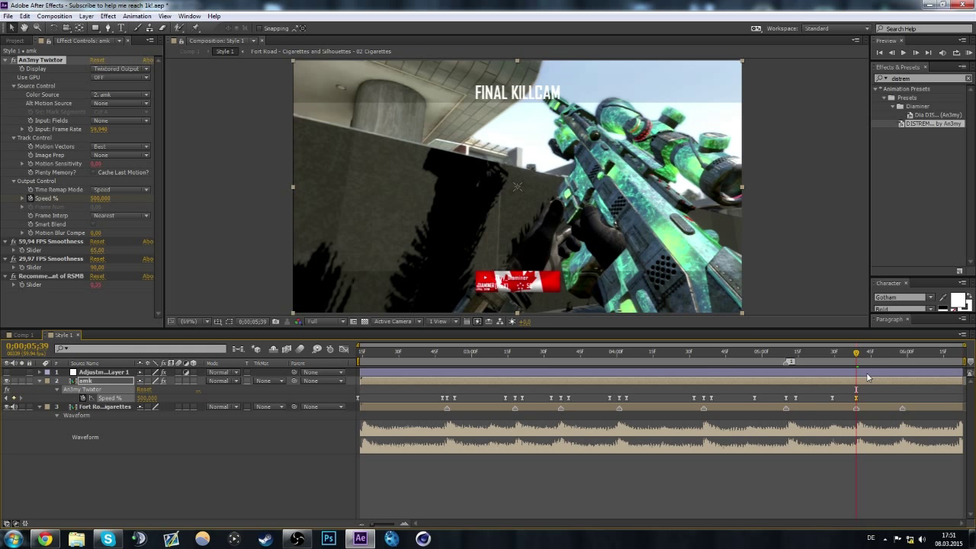
drag(857, 357, 861, 356)
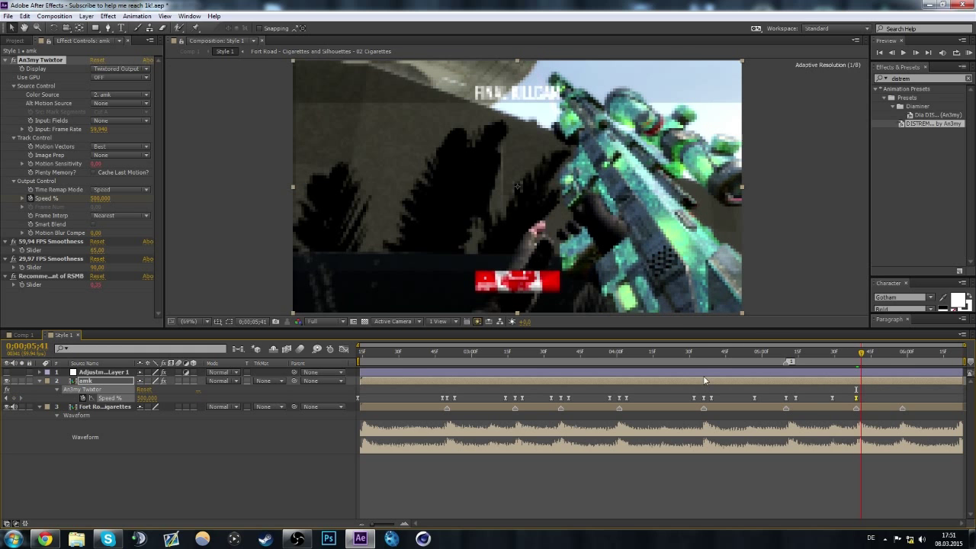
click(146, 398)
text(100)
key(Return)
- Copy the speed keyframe group and paste it at the 5;52 and 6;14 beats
click(886, 356)
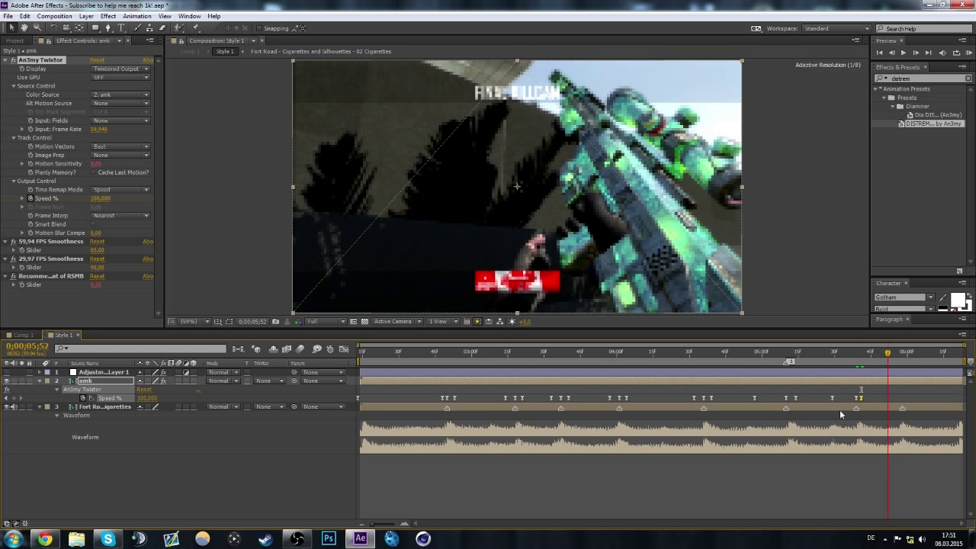
drag(870, 392, 831, 402)
key(ctrl+c)
key(ctrl+v)
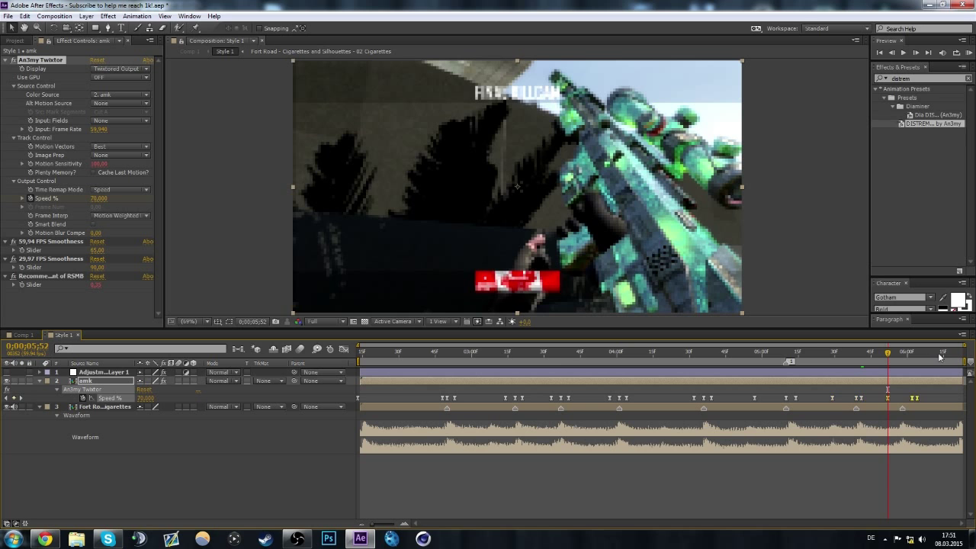
click(942, 355)
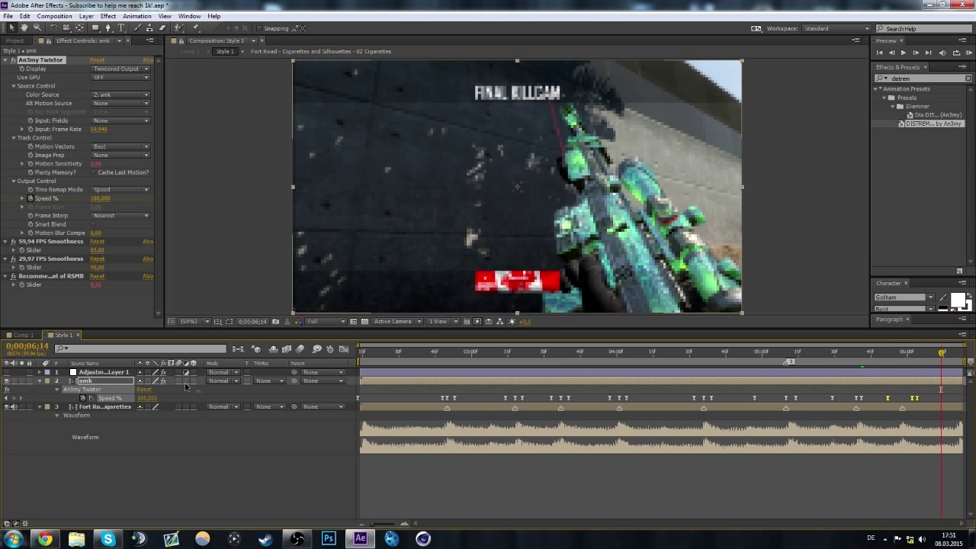
key(ctrl+v)
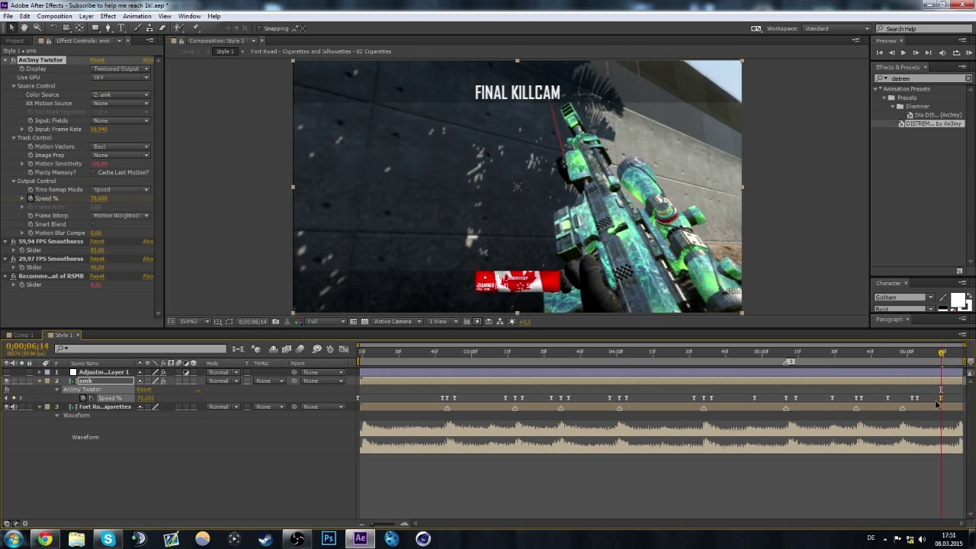
- Set Speed % to 500 at the clip's end, 0;00;06;22
click(960, 357)
click(145, 398)
text(500)
key(Return)
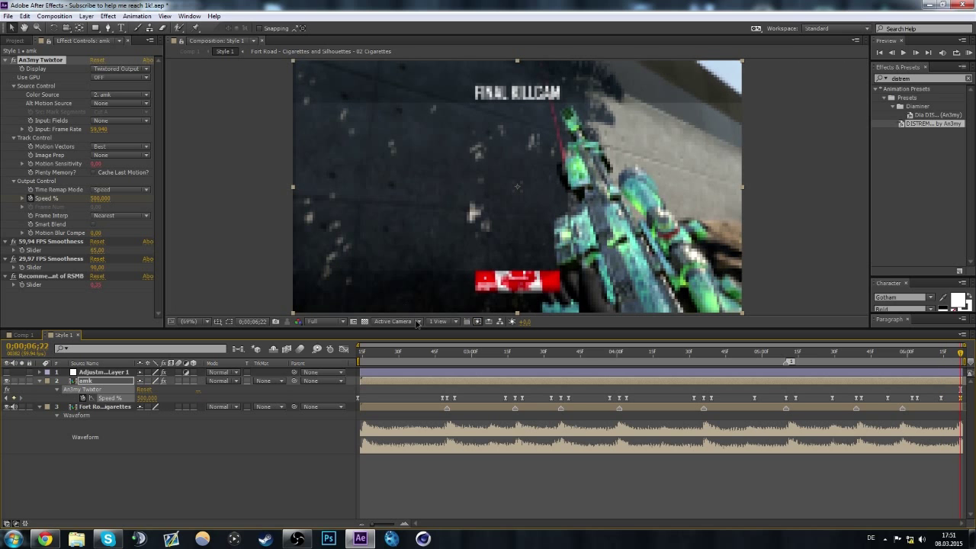
drag(378, 365, 451, 368)
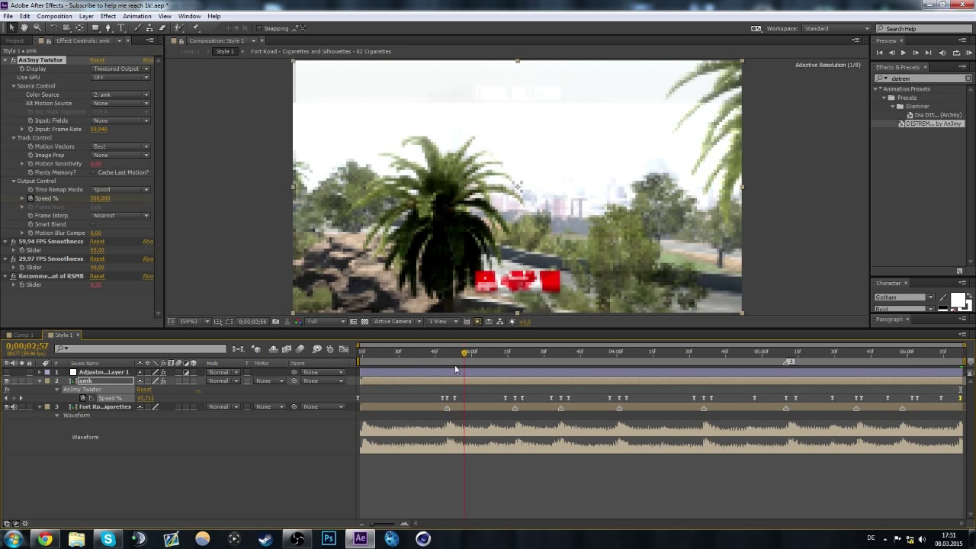
mouse_move(451, 368)
mouse_down()
mouse_move(375, 358)
mouse_move(448, 366)
mouse_up()
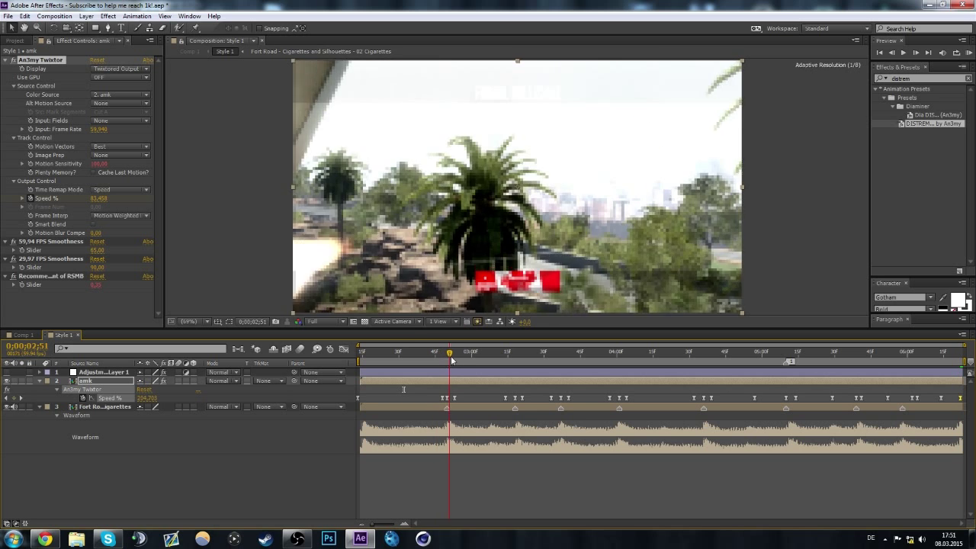
drag(448, 360, 515, 356)
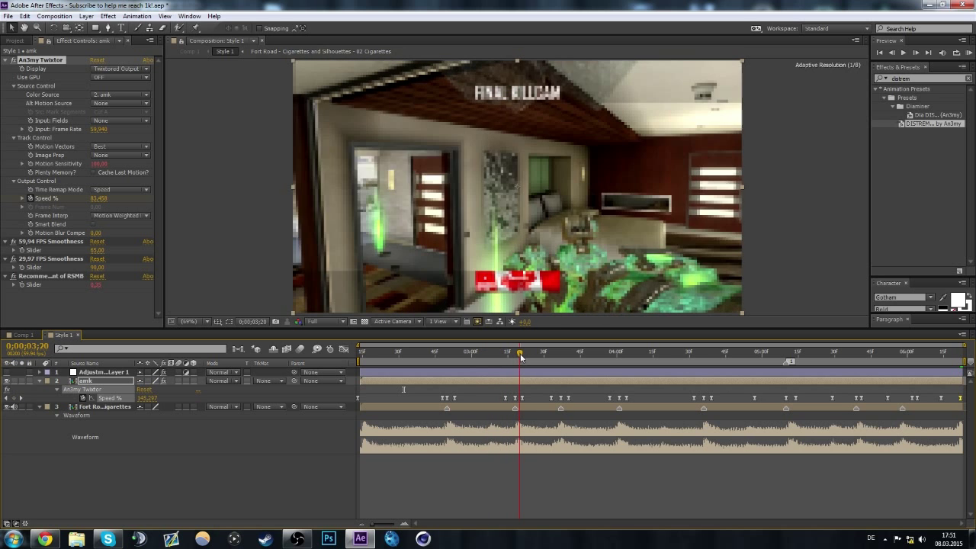
mouse_move(524, 356)
mouse_down()
mouse_move(600, 363)
mouse_move(391, 358)
mouse_up()
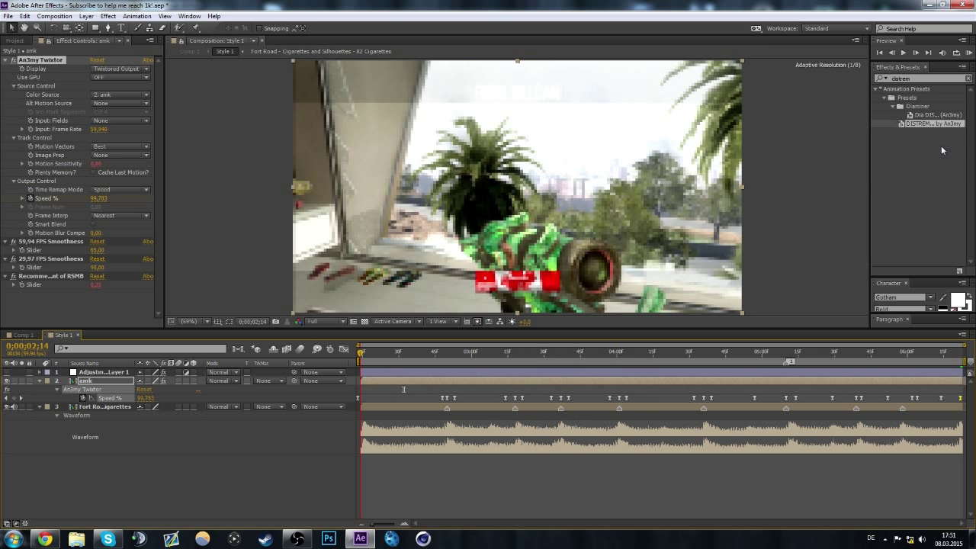
click(970, 52)
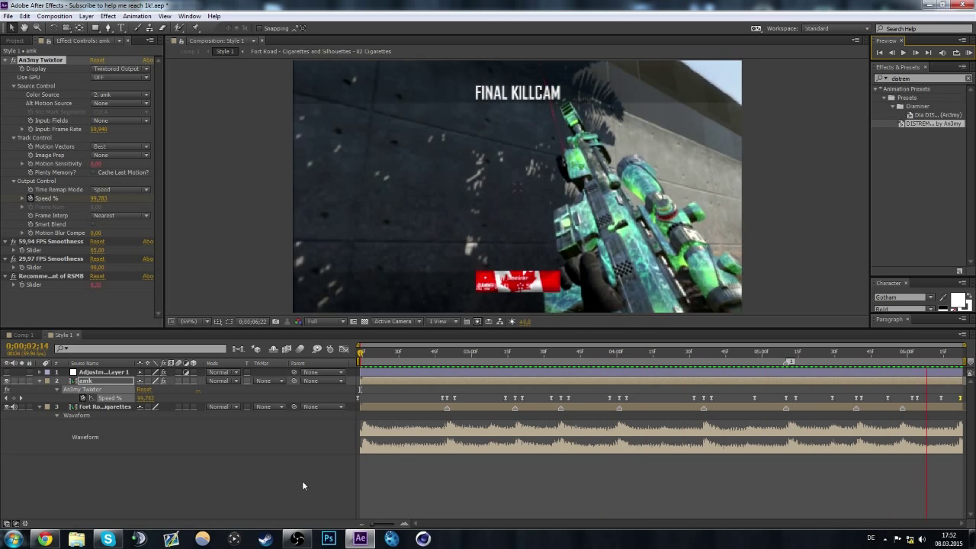
- Stop playback and check the Speed % keyframe values at 0;00;04;36 and 0;00;04;01
key(space)
drag(695, 357, 775, 356)
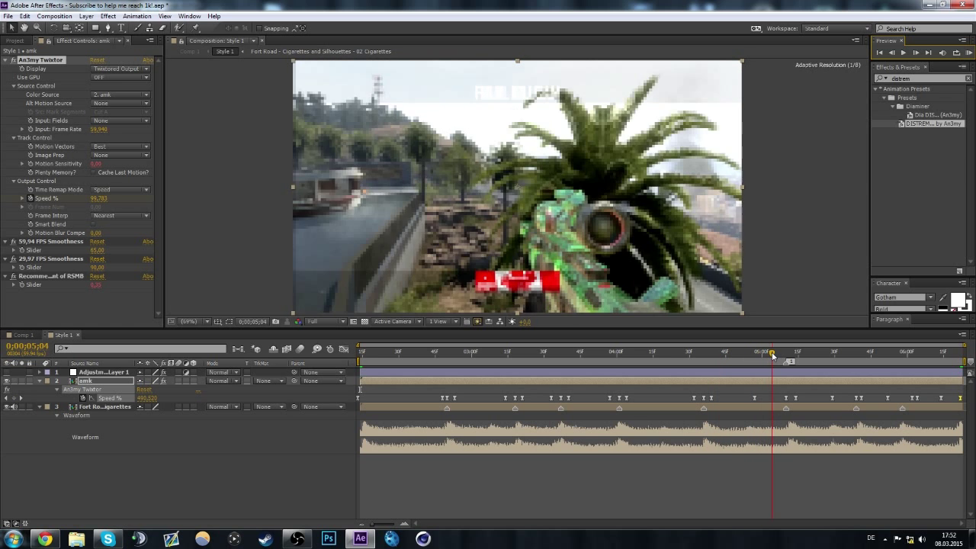
drag(775, 356, 780, 358)
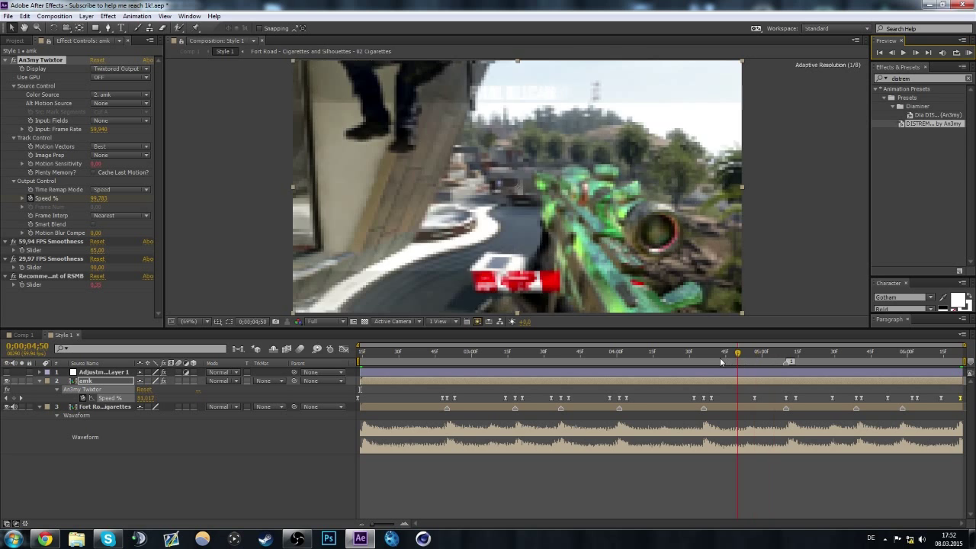
drag(781, 358, 703, 360)
click(145, 398)
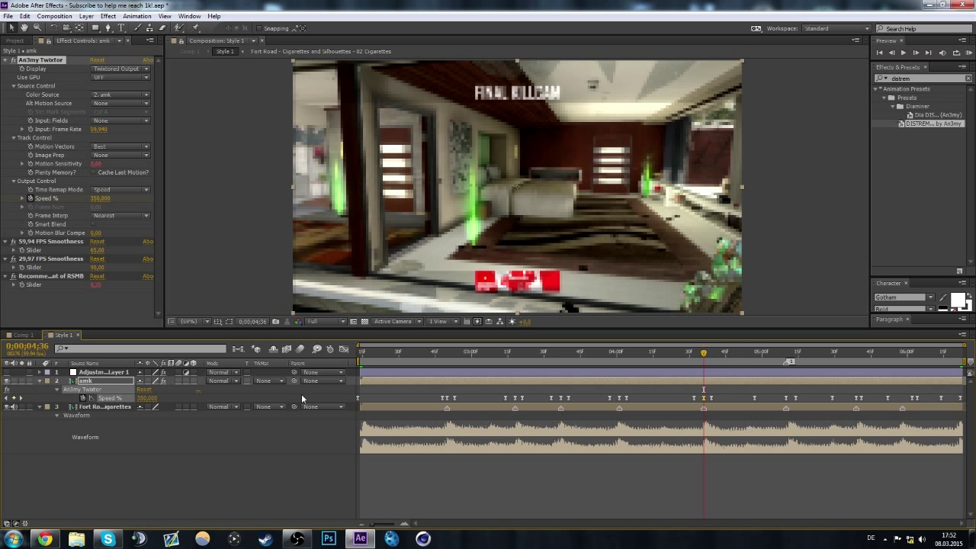
click(621, 356)
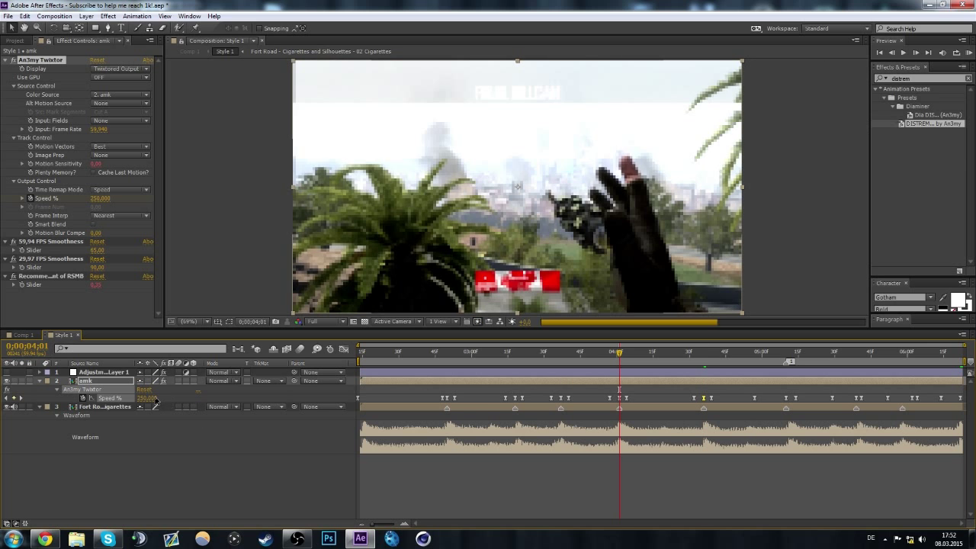
click(149, 398)
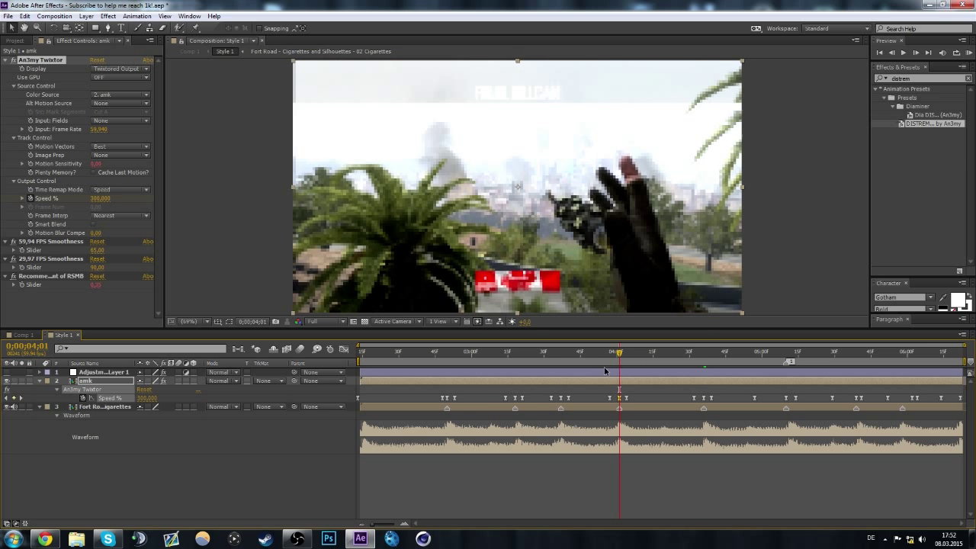
- Lower the 0;00;05;10 Speed % peak from 840 to 680, then rewind and start a cached preview
click(786, 356)
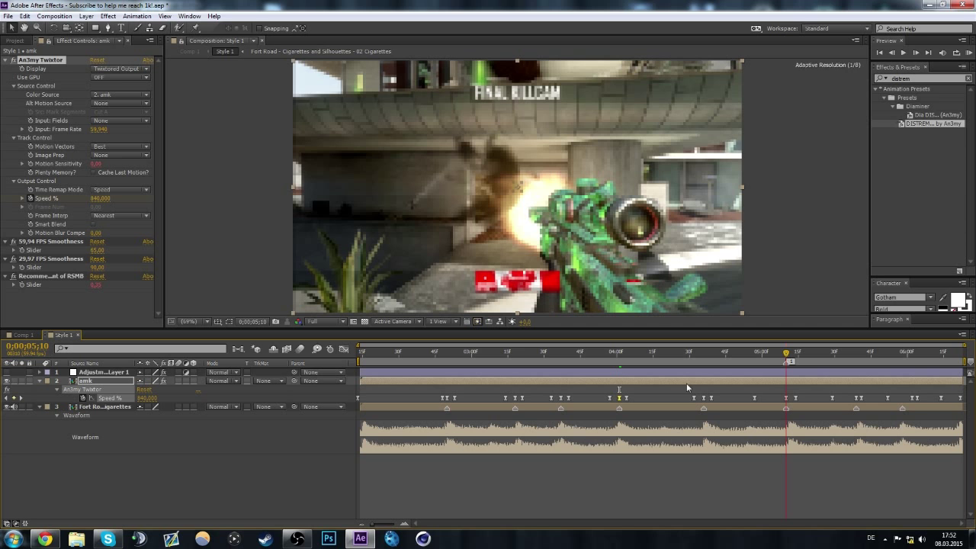
drag(135, 400, 128, 400)
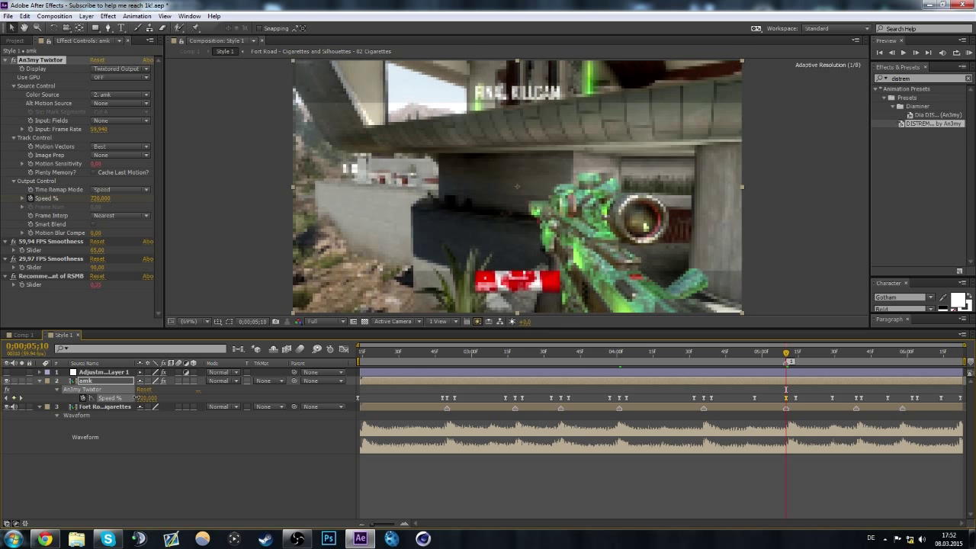
click(519, 354)
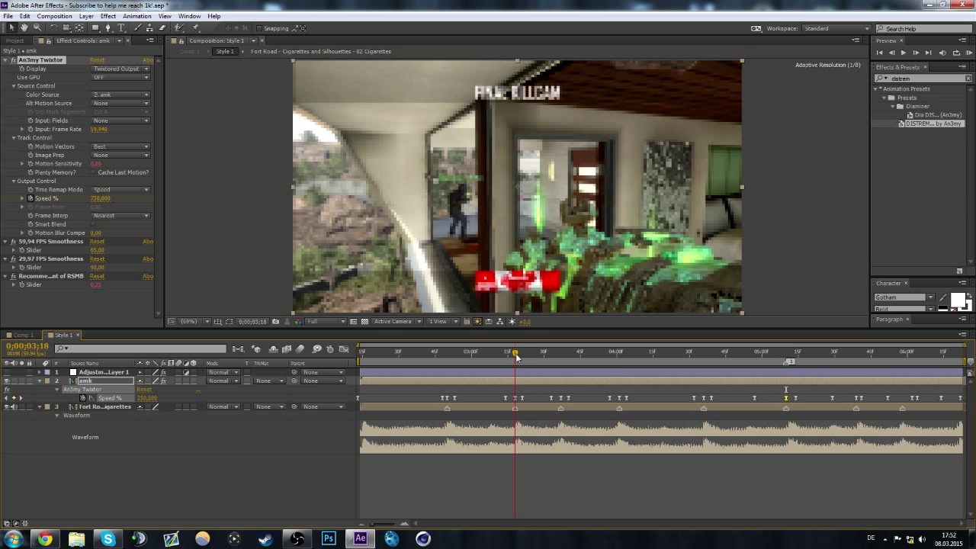
click(145, 397)
click(559, 355)
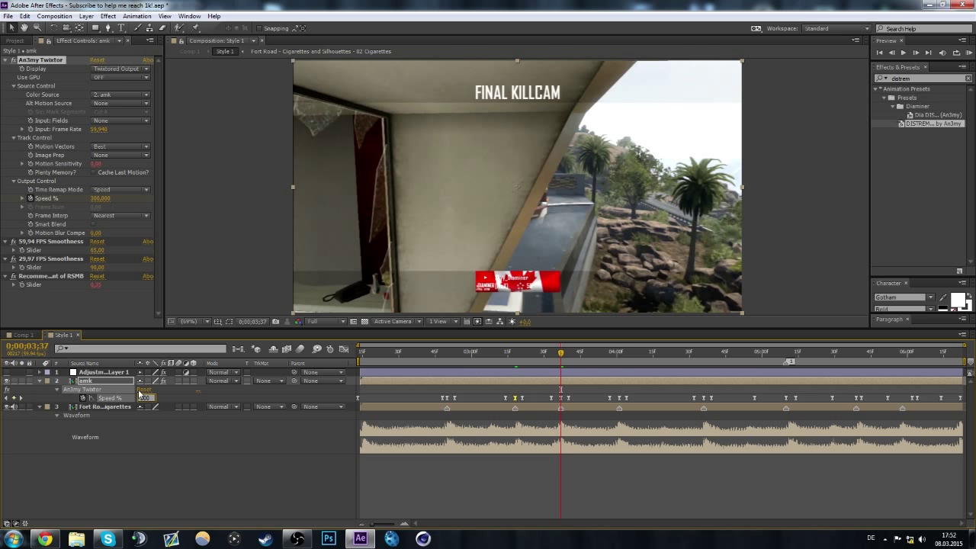
click(788, 355)
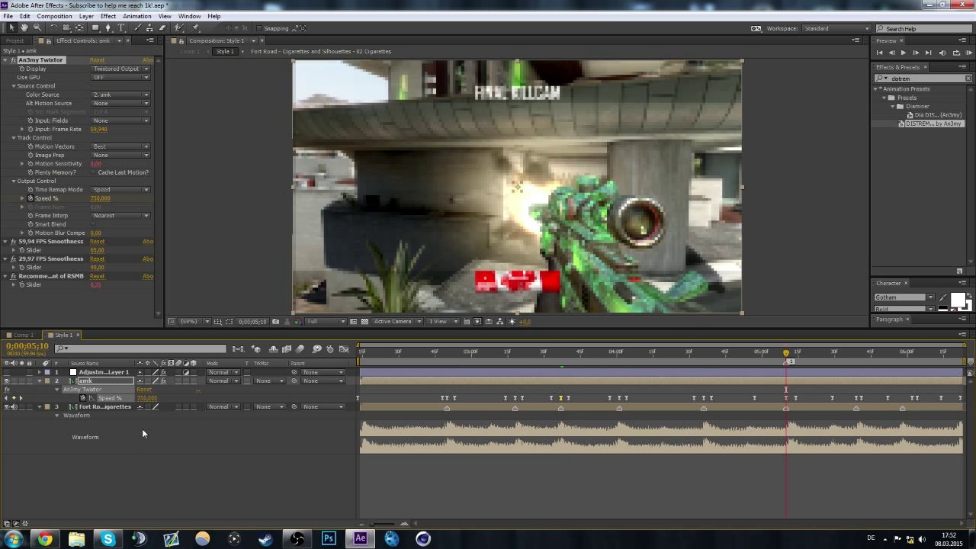
drag(147, 404, 142, 399)
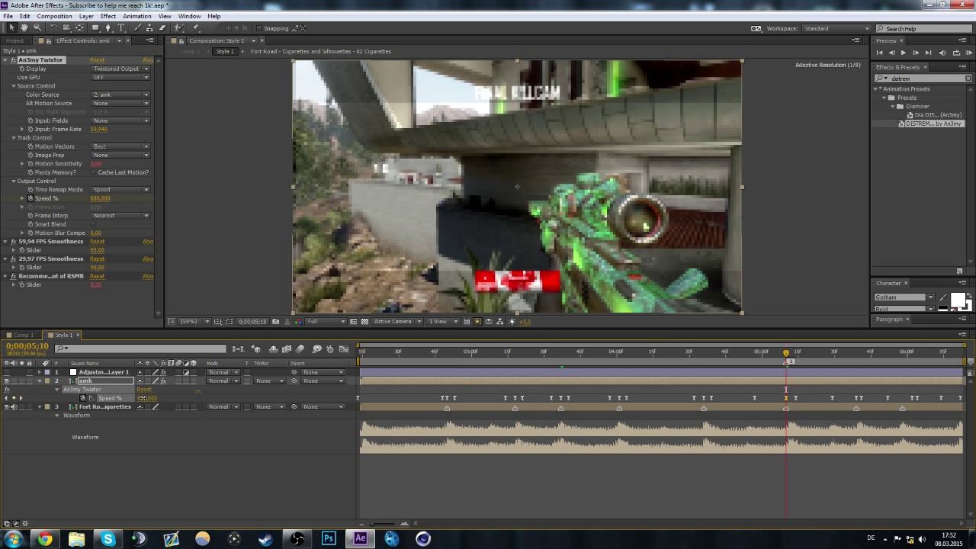
key(Home)
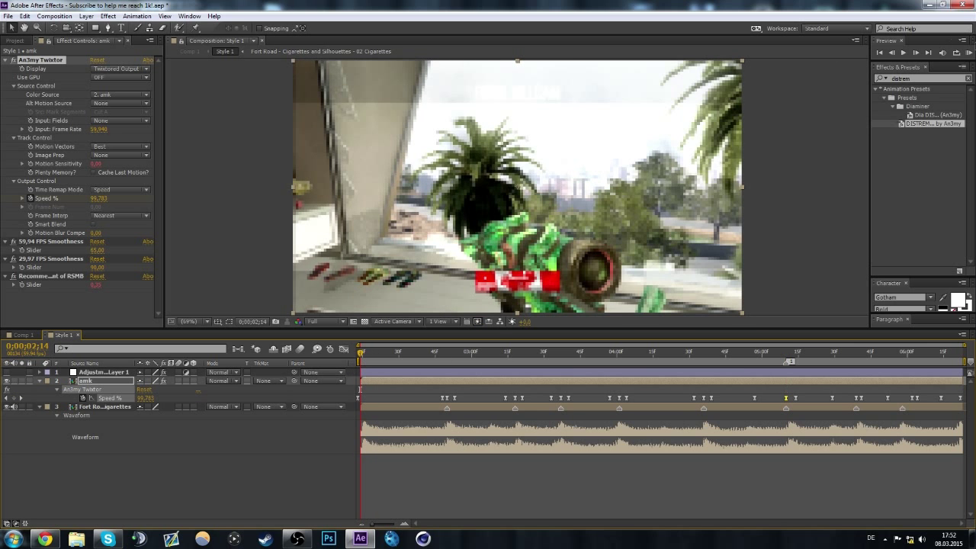
click(969, 52)
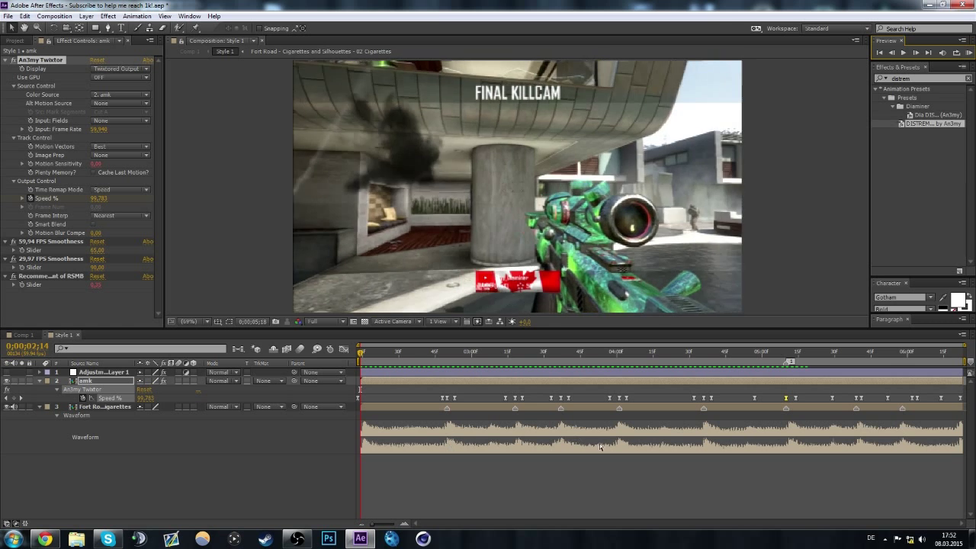
key(space)
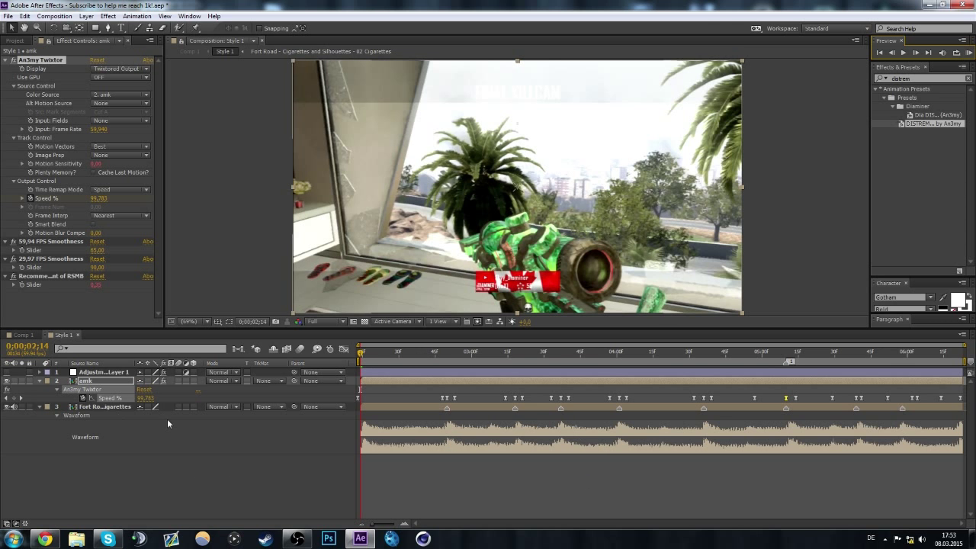
drag(360, 357, 359, 357)
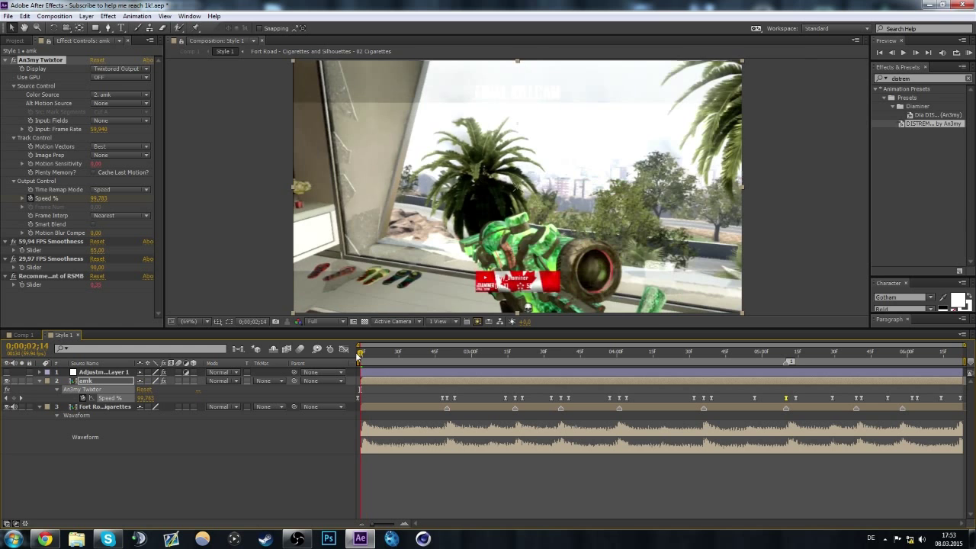
click(968, 53)
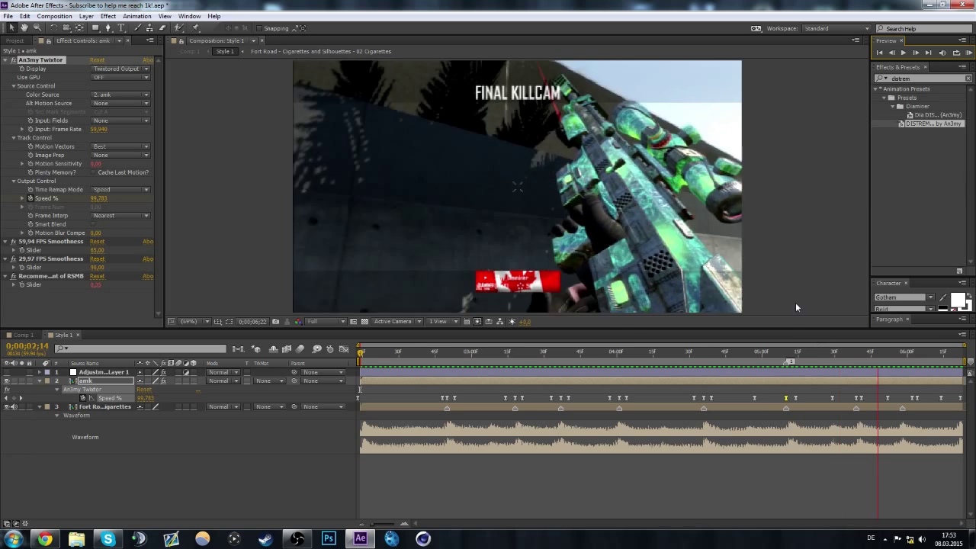
key(space)
drag(758, 352, 964, 372)
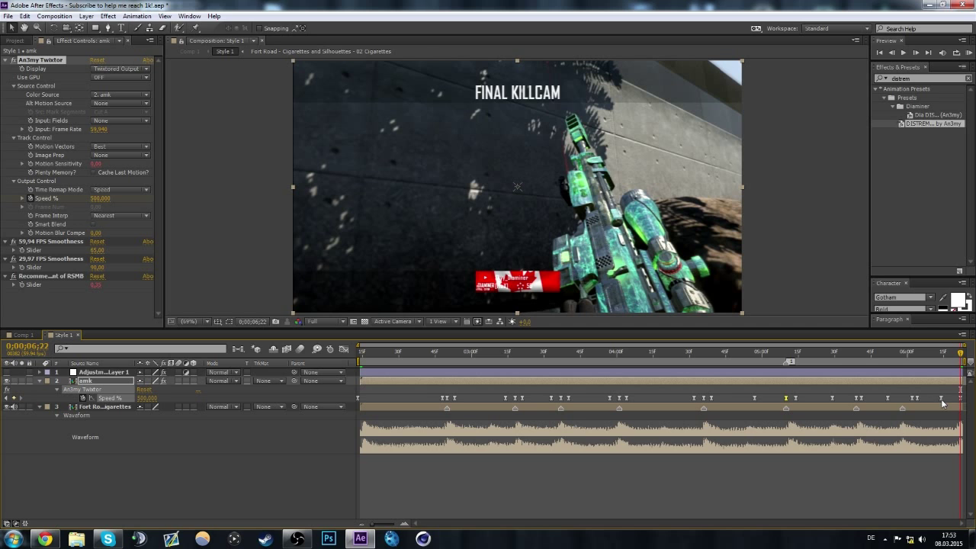
- Toggle the Graph Editor off again, then open the Style 2 nested comp from Comp 1
click(345, 349)
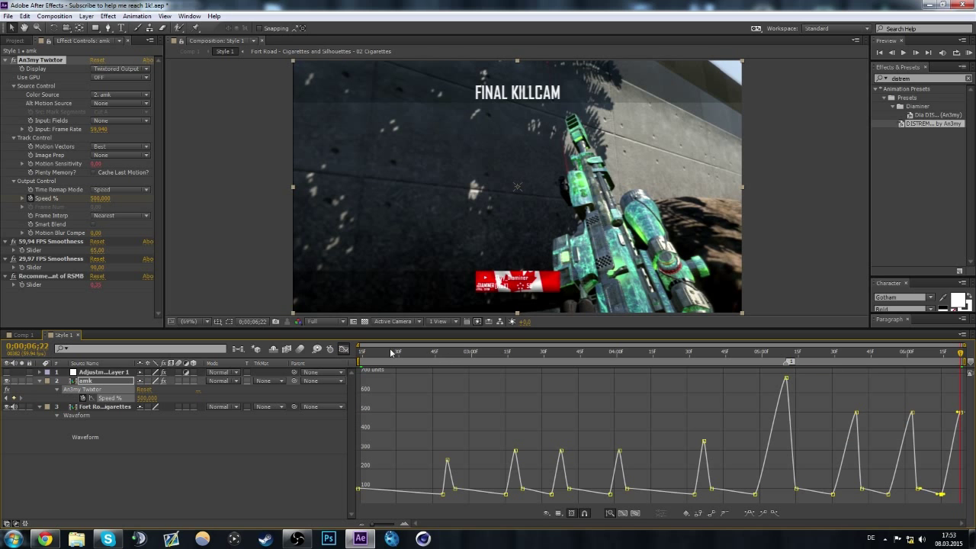
click(344, 348)
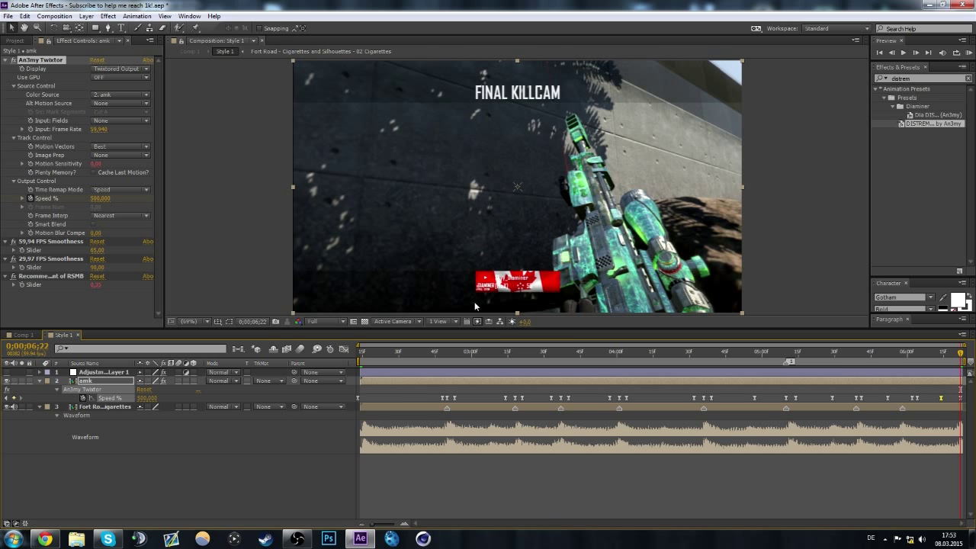
click(27, 336)
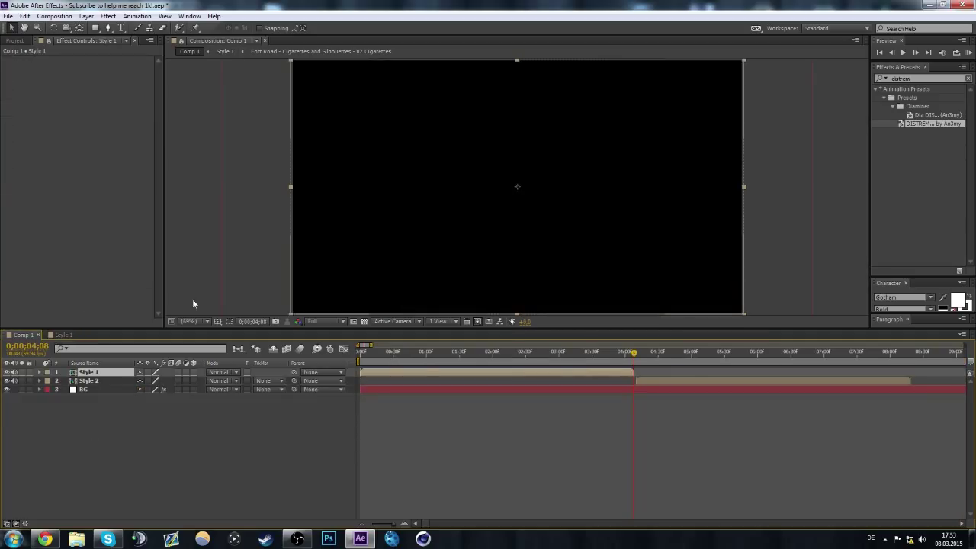
click(691, 354)
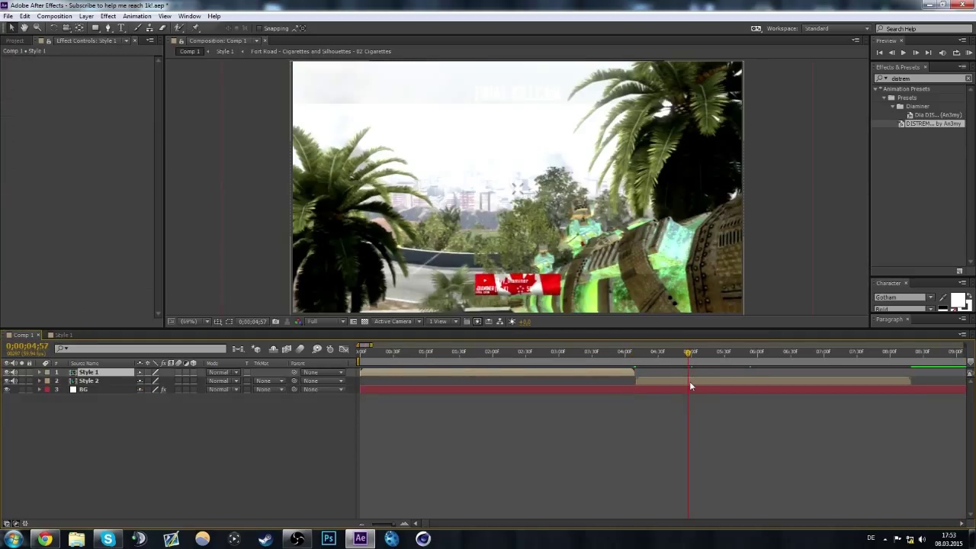
double_click(690, 381)
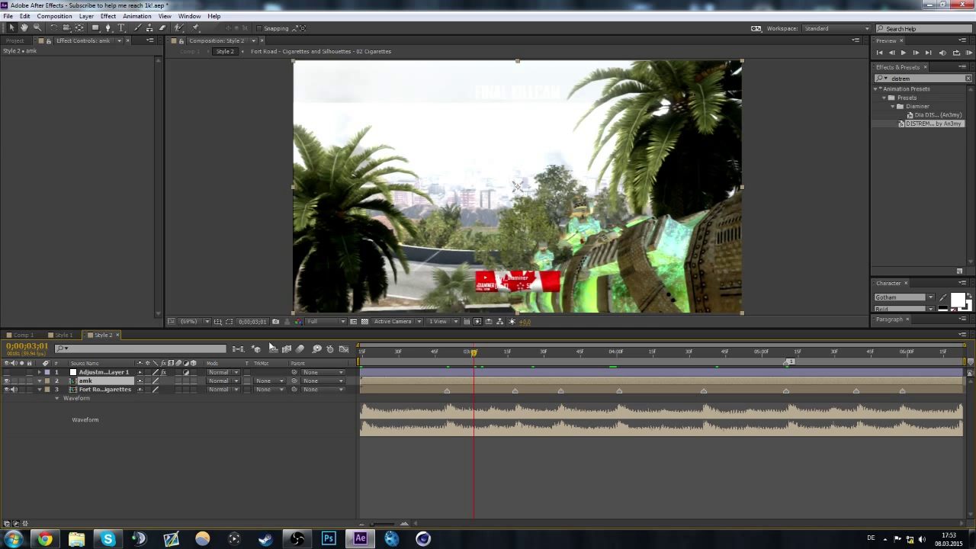
- Compare the Style 1 and Style 2 comps at 0;00;02;50
click(63, 335)
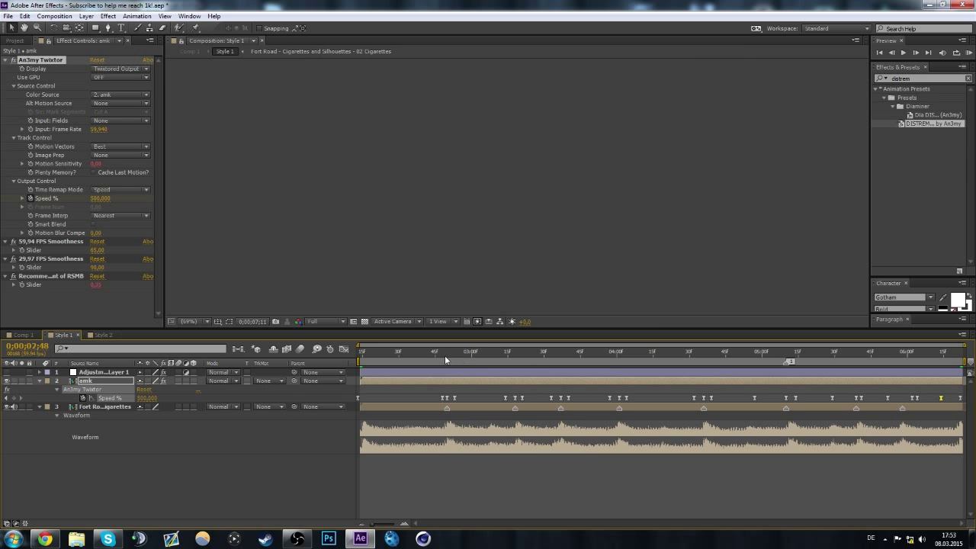
click(446, 355)
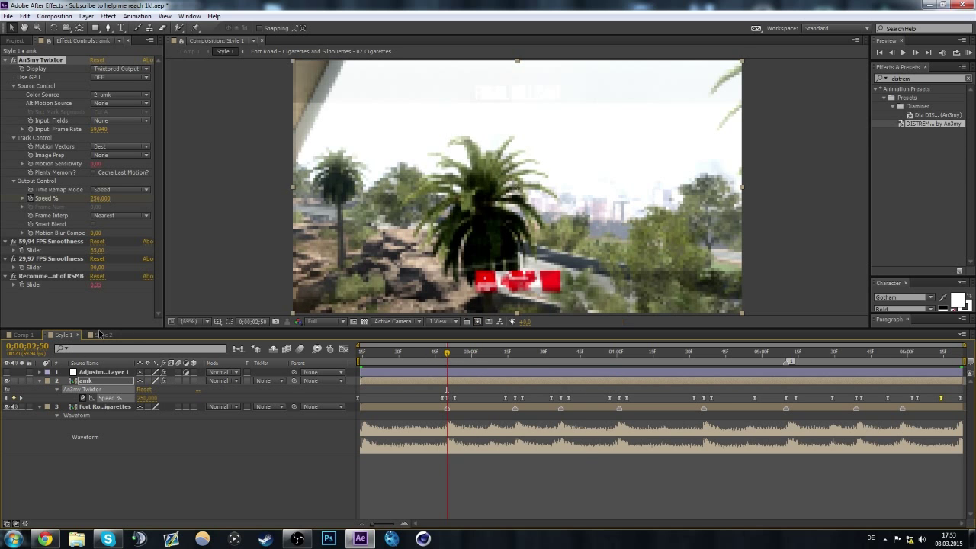
click(100, 334)
click(456, 356)
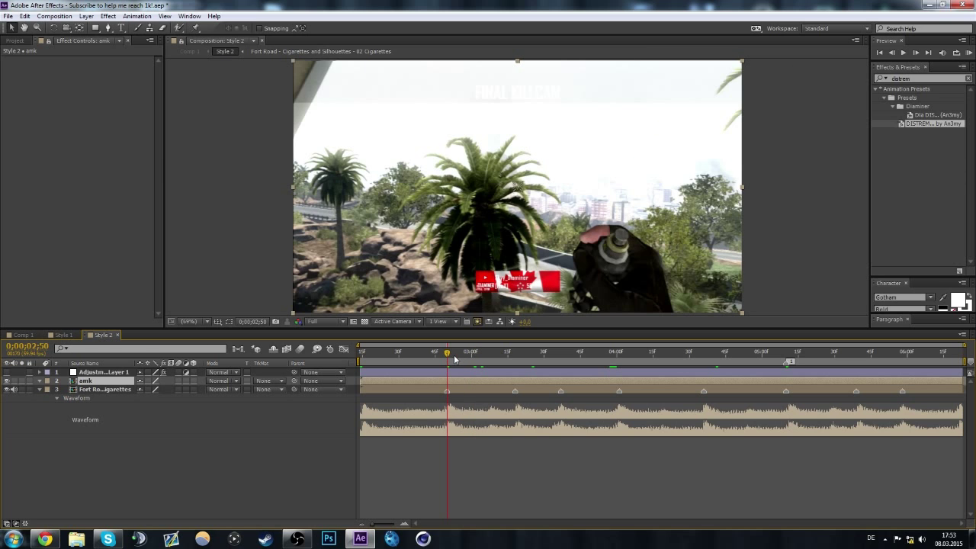
- In Style 1, delete the extra Twixtor Speed % keyframes beside each beat, starting at 0;00;02;53
click(65, 335)
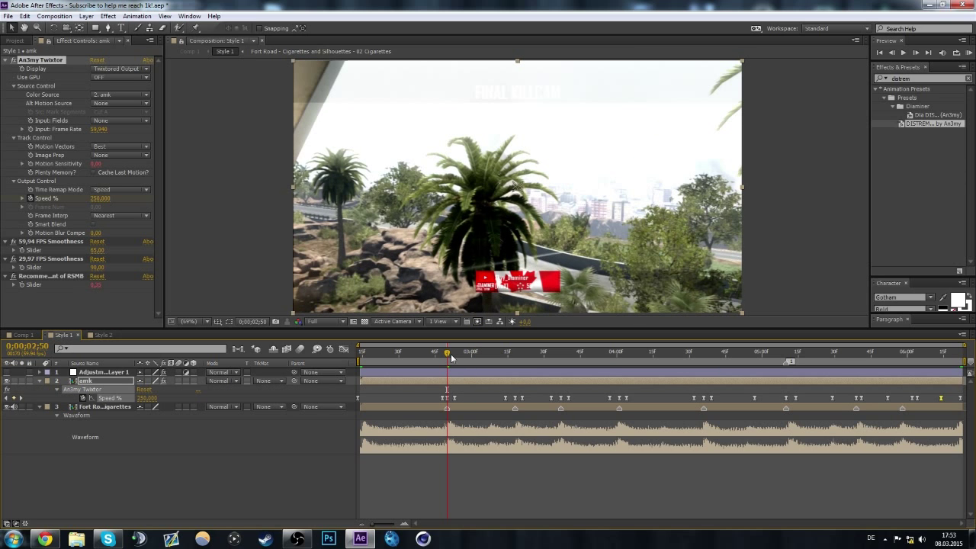
drag(451, 358, 455, 387)
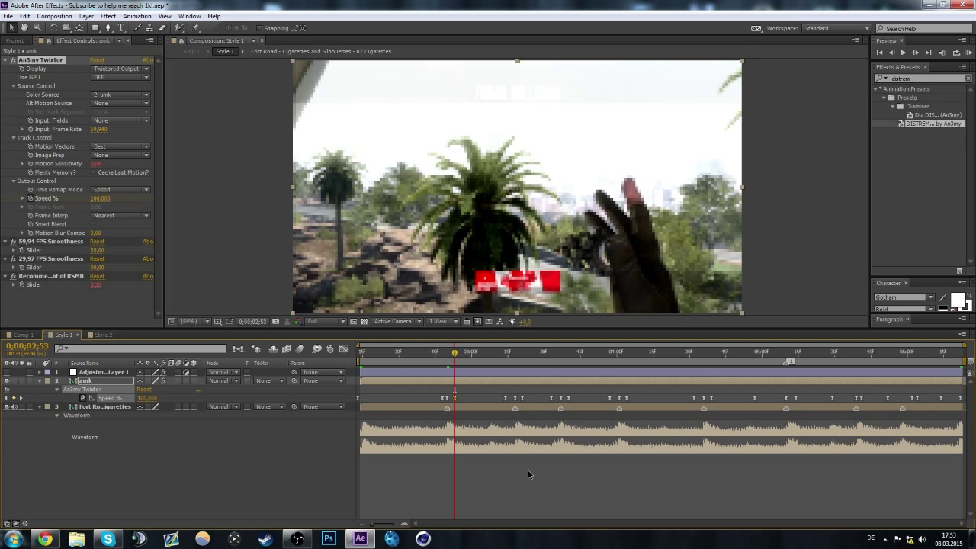
key(Delete)
click(523, 397)
key(Delete)
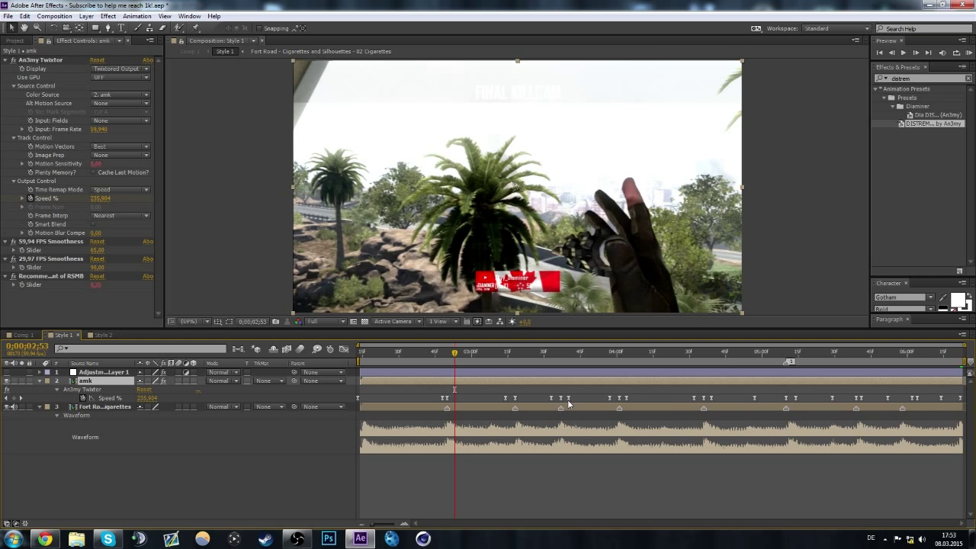
click(627, 398)
key(Delete)
click(711, 397)
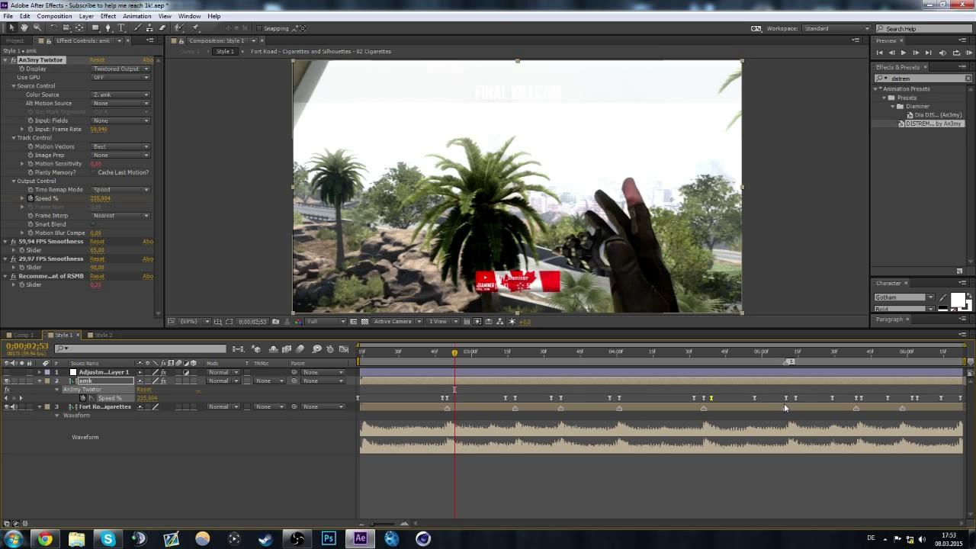
key(Delete)
click(796, 397)
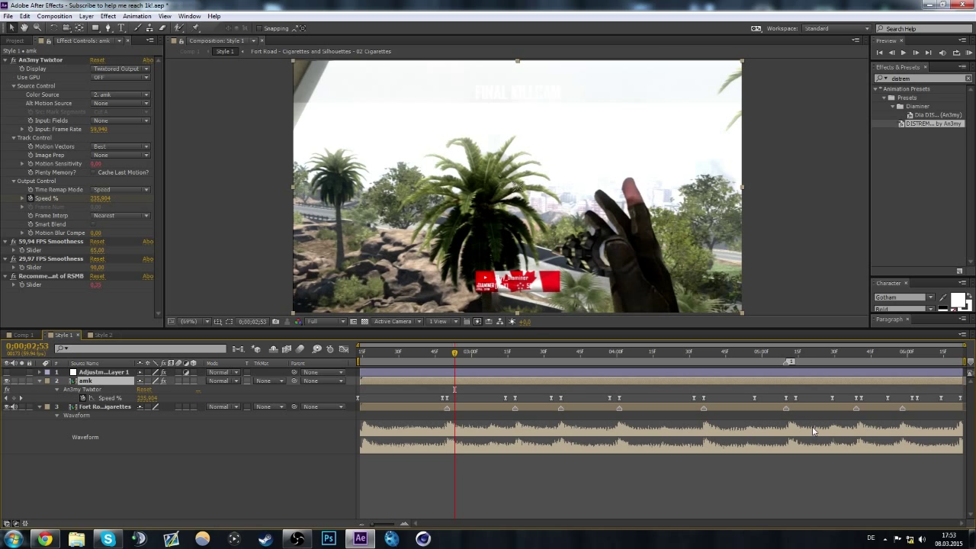
key(Delete)
click(861, 399)
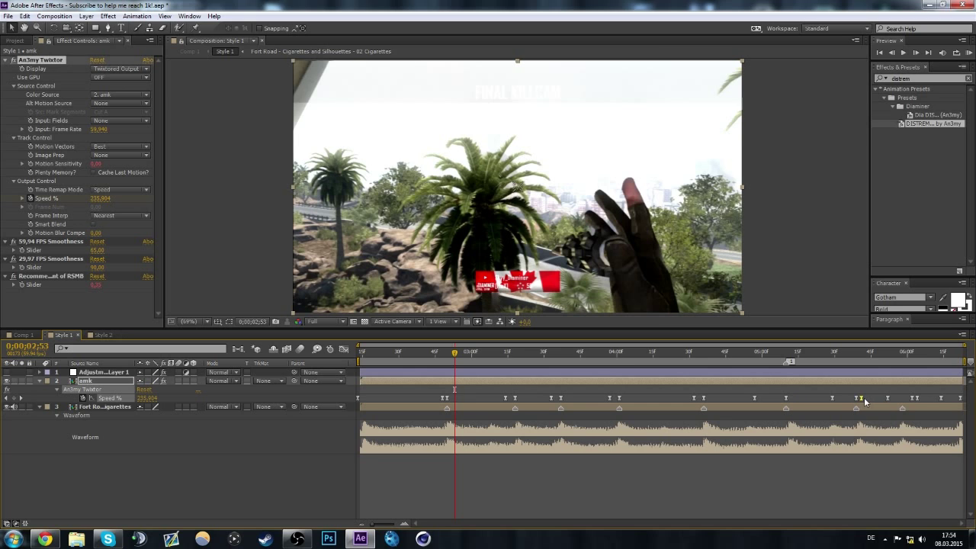
key(Delete)
click(917, 398)
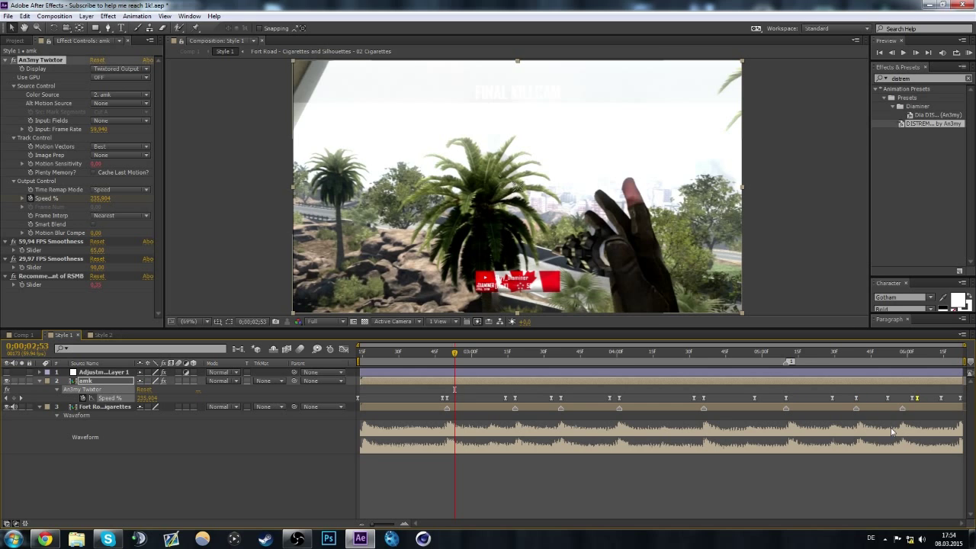
key(Delete)
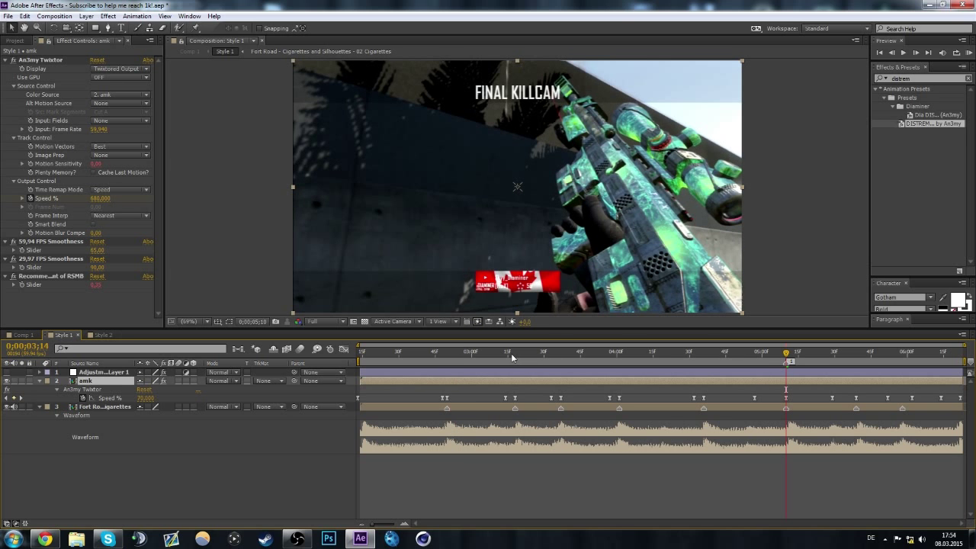
- Set the Speed % keyframe at 0;00;03;18 to 300
drag(511, 353, 516, 355)
click(152, 398)
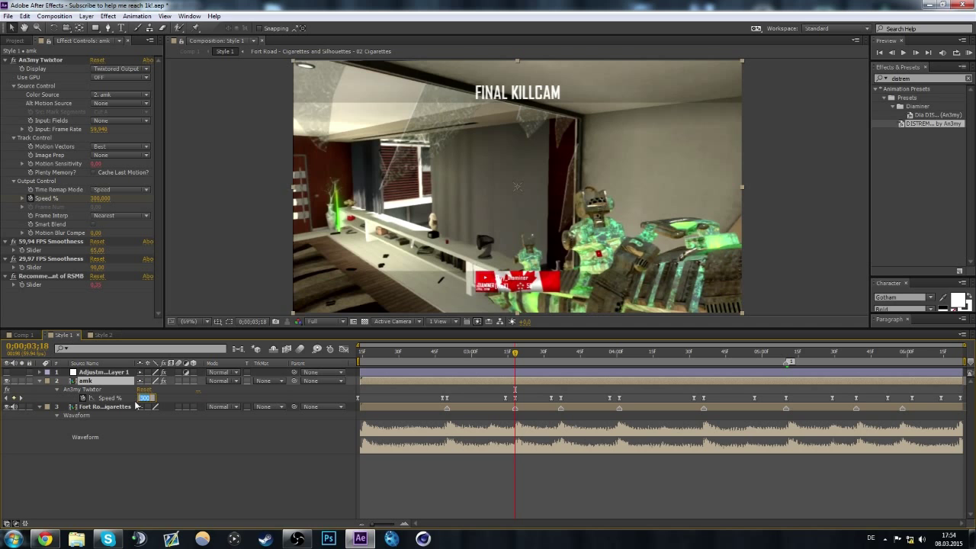
text(250,000)
key(Return)
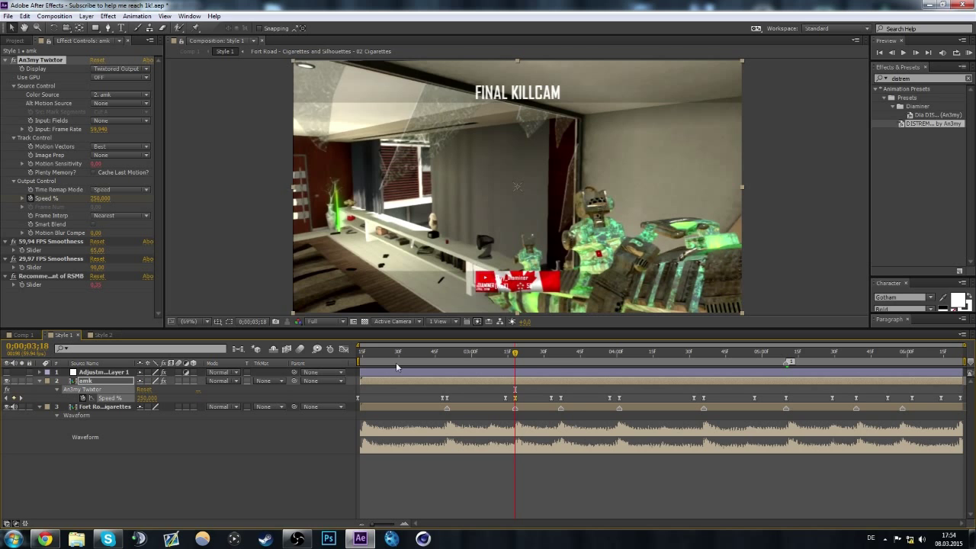
click(560, 356)
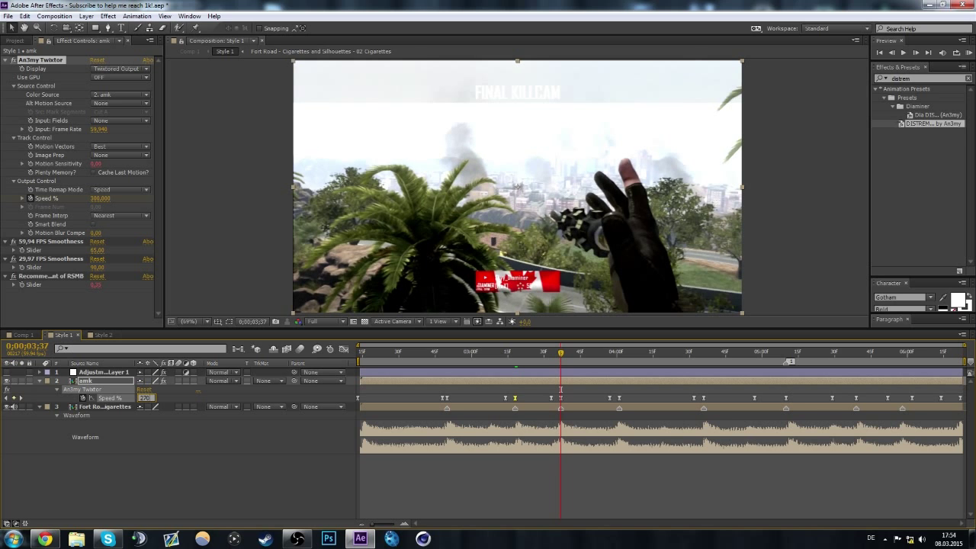
- Check the Speed % values at the later beat keyframes, from 4;36 up to the 680 peak at 5;10
click(619, 355)
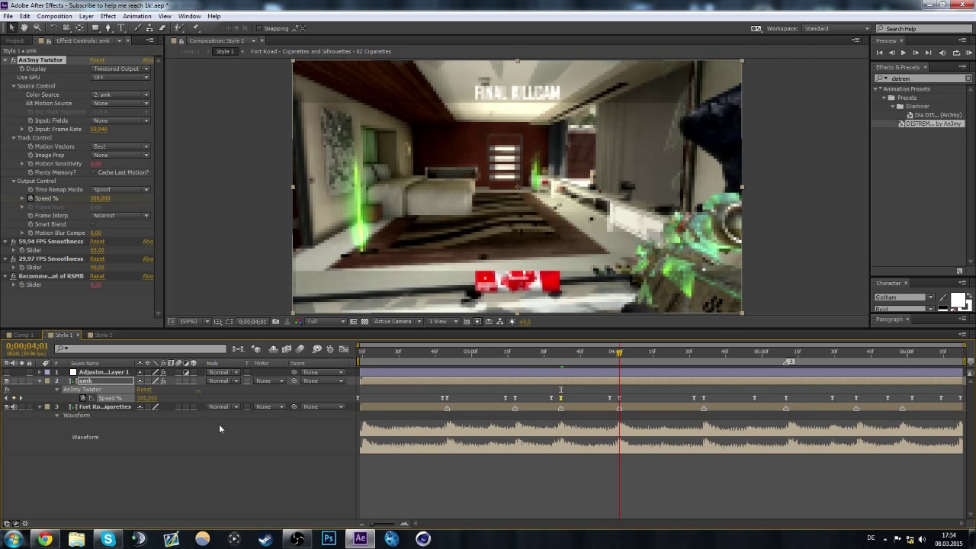
click(704, 356)
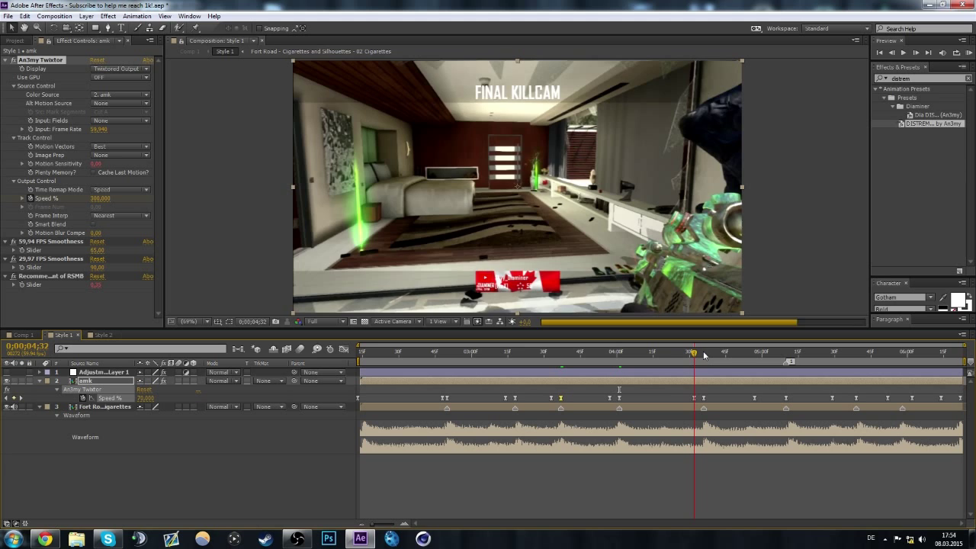
click(146, 397)
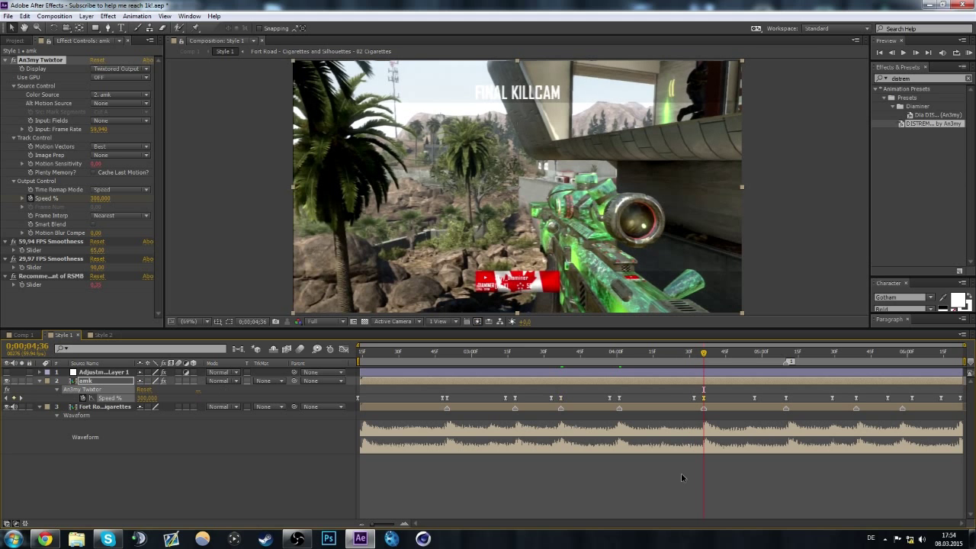
drag(758, 356, 756, 355)
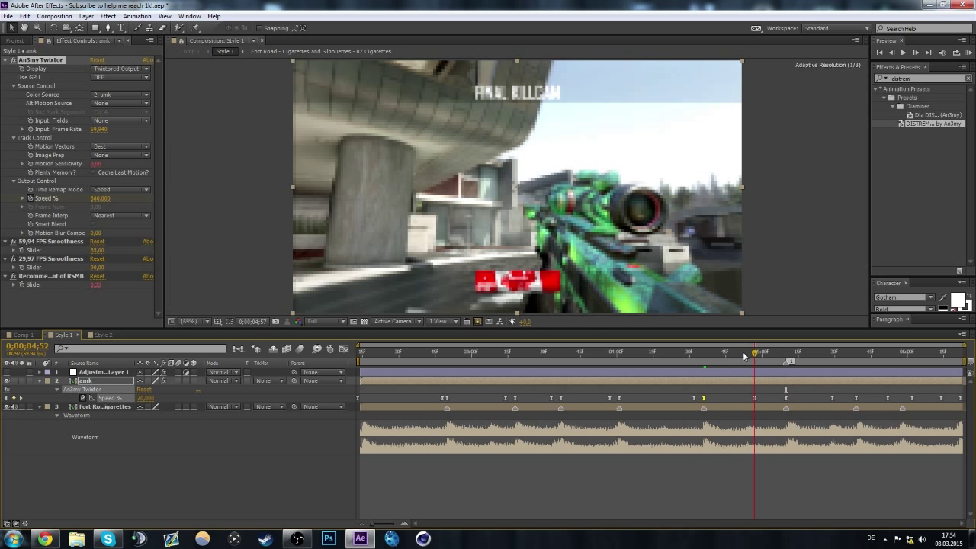
drag(744, 357, 704, 356)
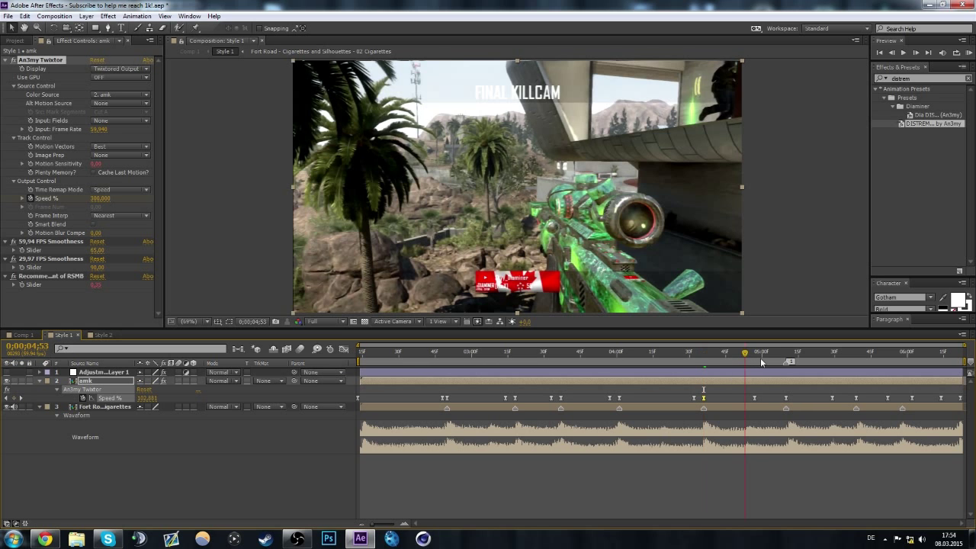
drag(762, 362, 786, 359)
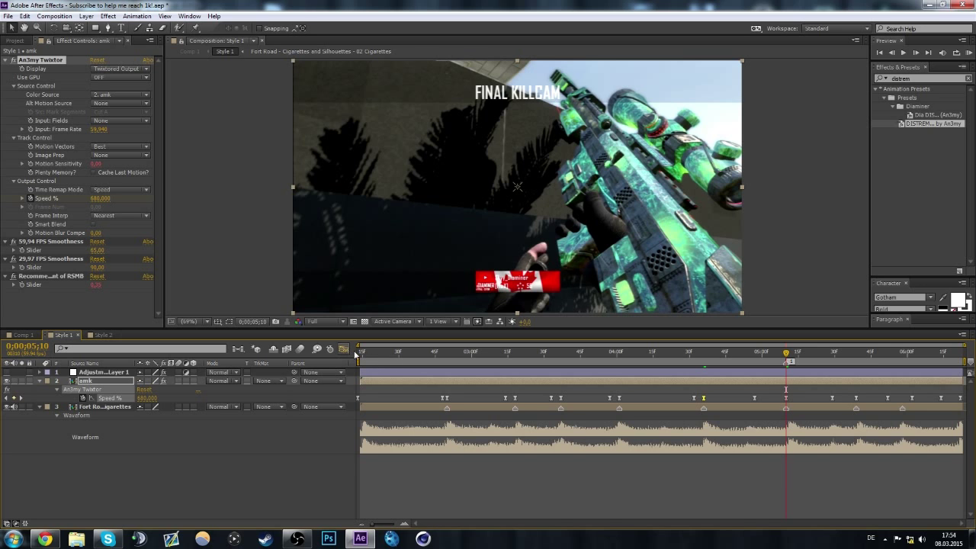
- In the Graph Editor, pull Bezier handles to ease the Speed % curve into each dip keyframe
click(344, 349)
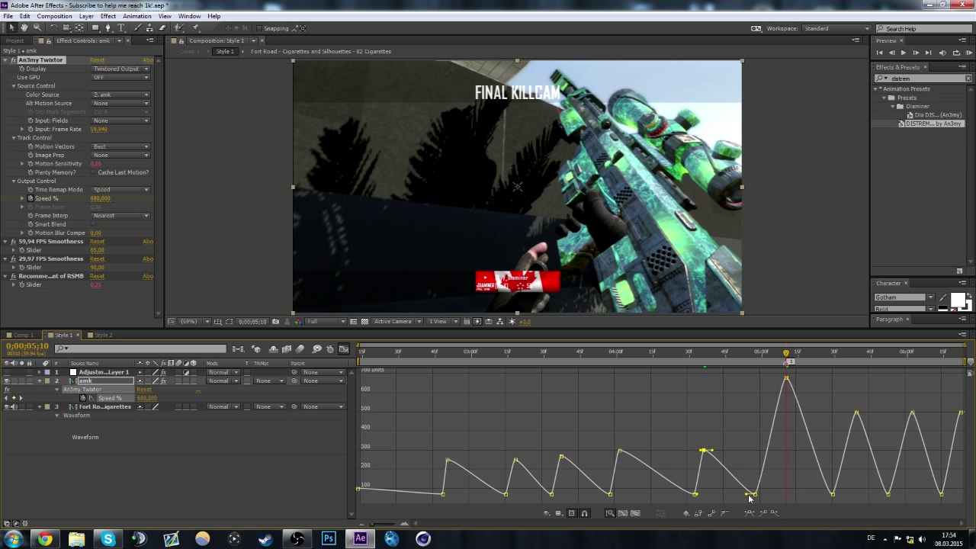
drag(746, 497, 716, 494)
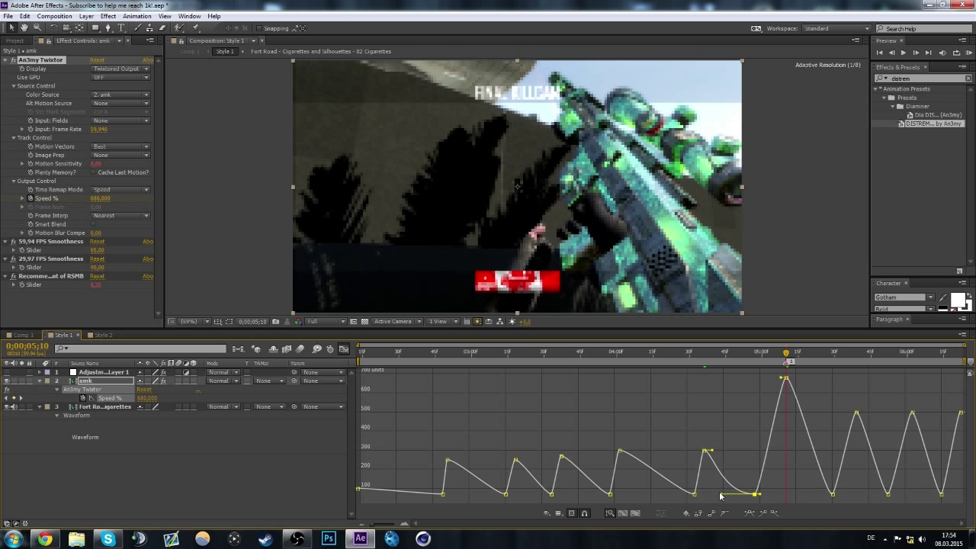
drag(703, 355, 736, 359)
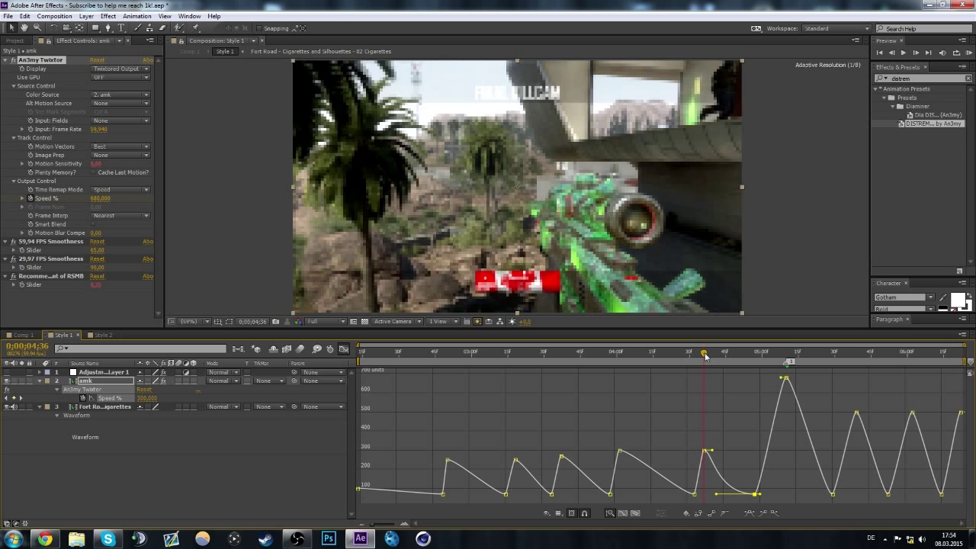
click(694, 494)
click(786, 362)
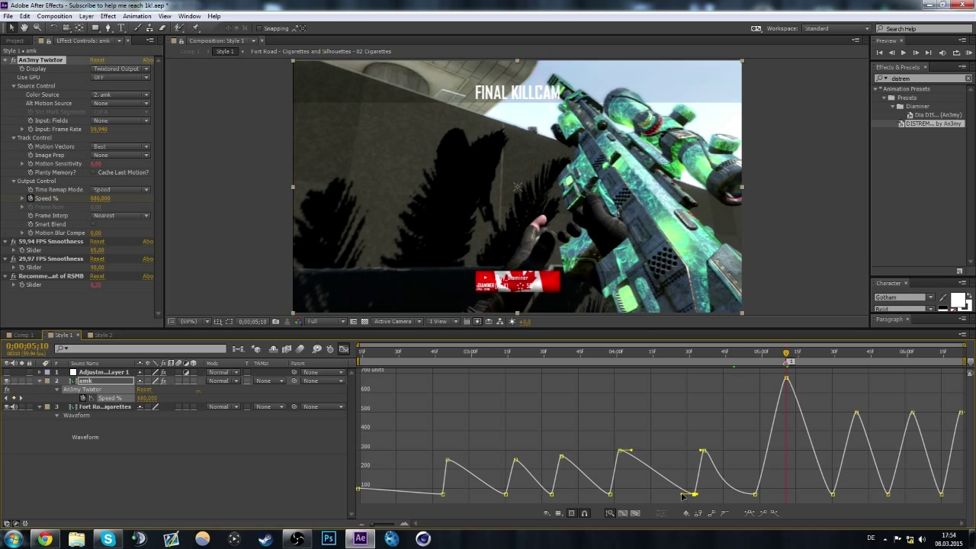
drag(678, 496, 635, 496)
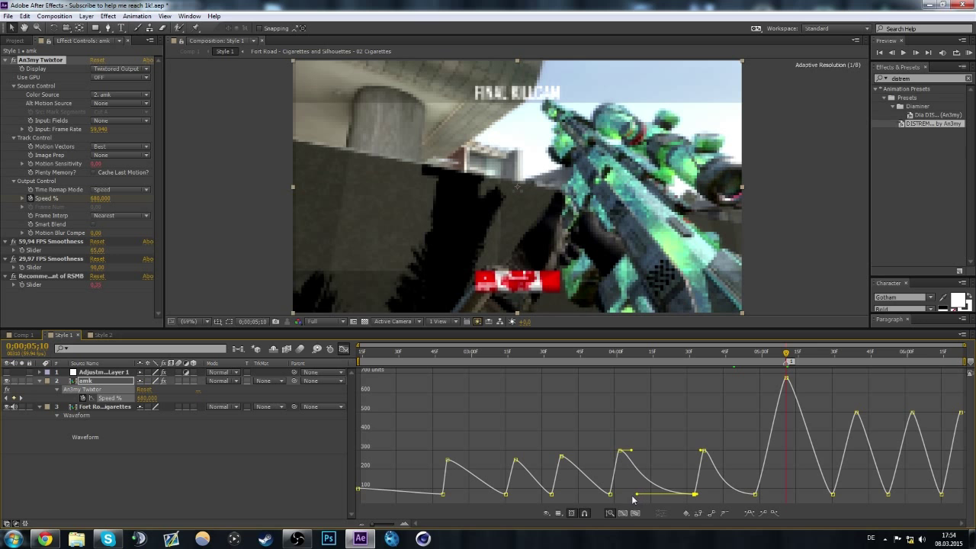
click(609, 494)
drag(602, 497, 574, 496)
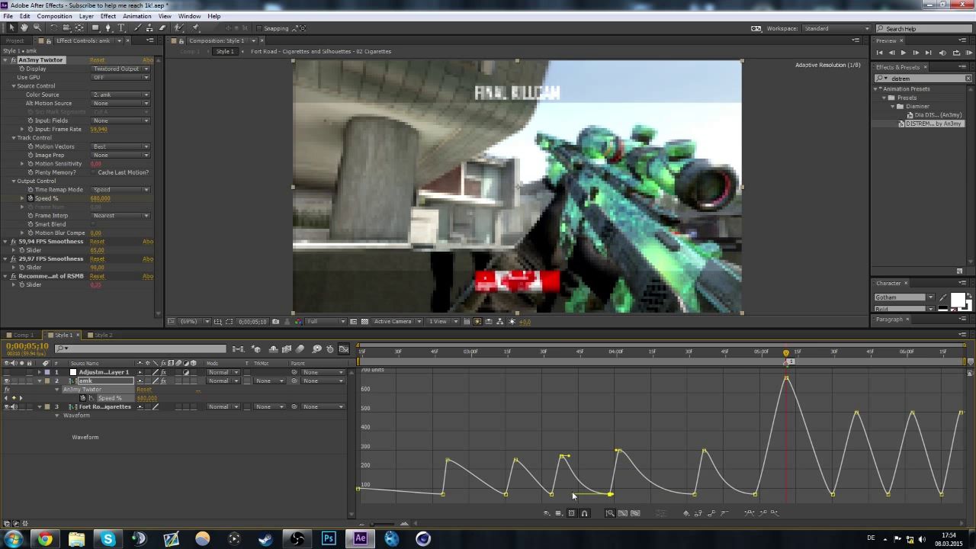
click(551, 494)
drag(546, 495, 458, 496)
click(505, 495)
- Lower the tallest Speed % peak and ease the curve out of the dip before it
drag(786, 378, 786, 440)
drag(121, 389, 137, 399)
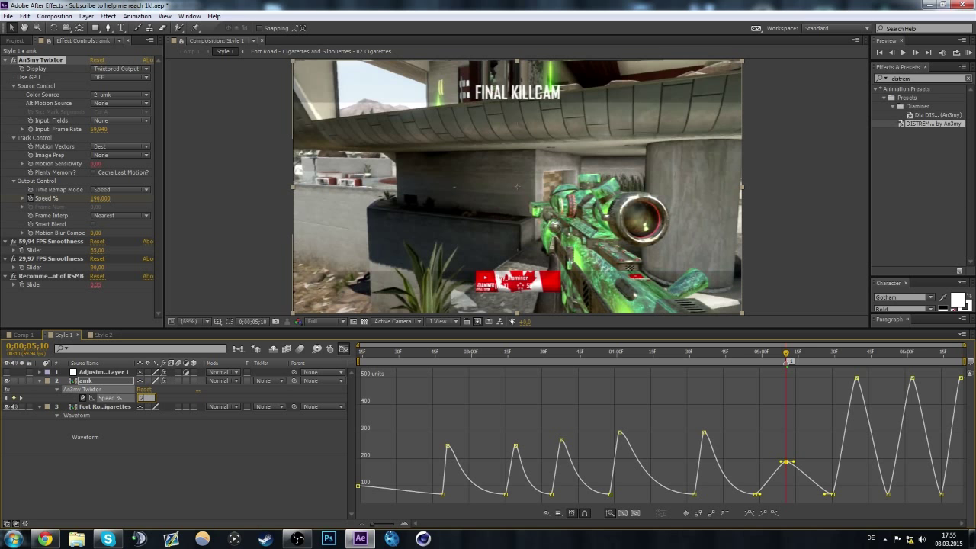
click(769, 500)
drag(772, 499, 782, 499)
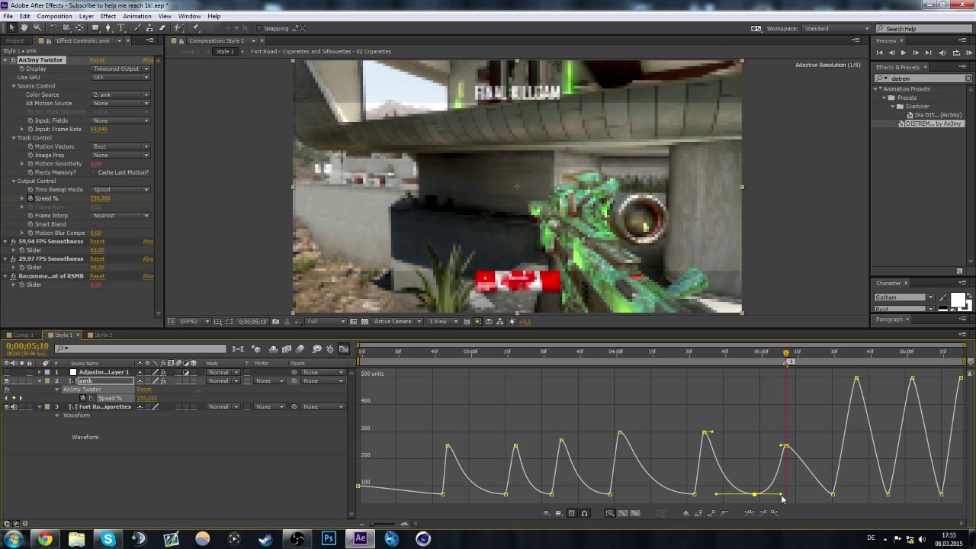
- Ease the Speed % curve around the later dips after the 5;39 beat, then close the Graph Editor
click(343, 349)
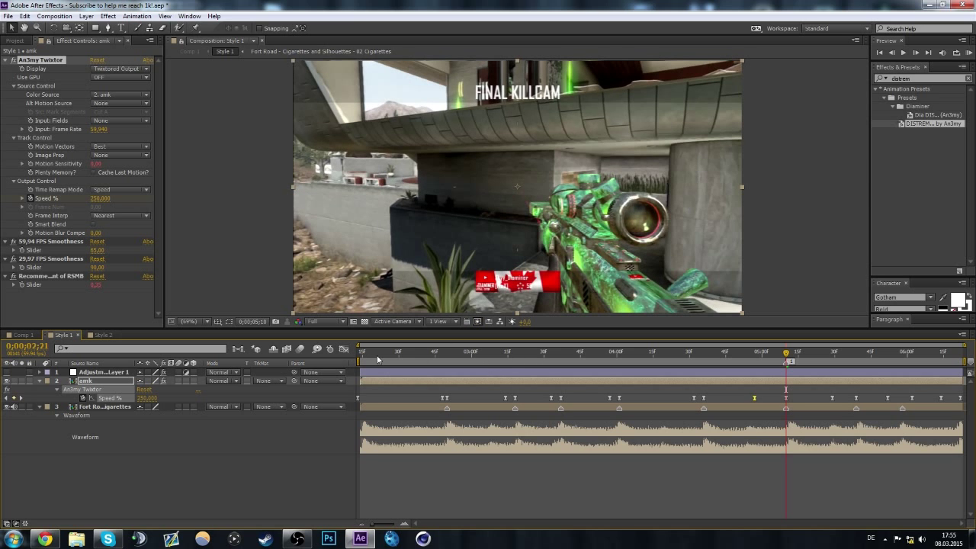
click(361, 352)
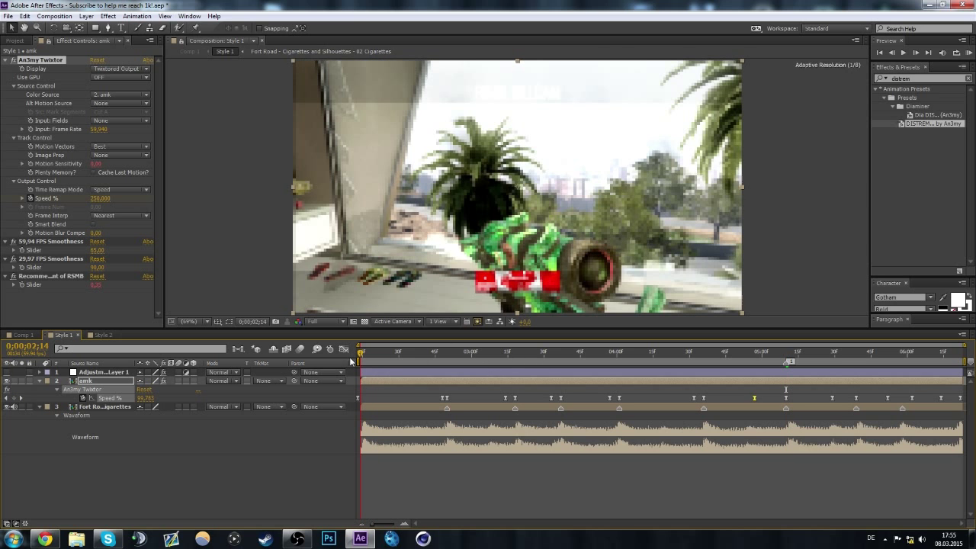
click(852, 362)
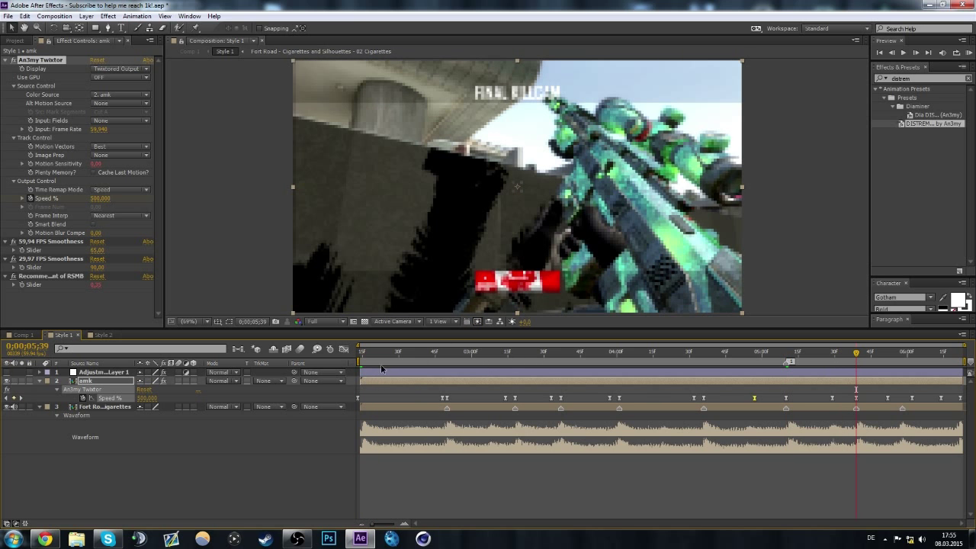
key(shift+F3)
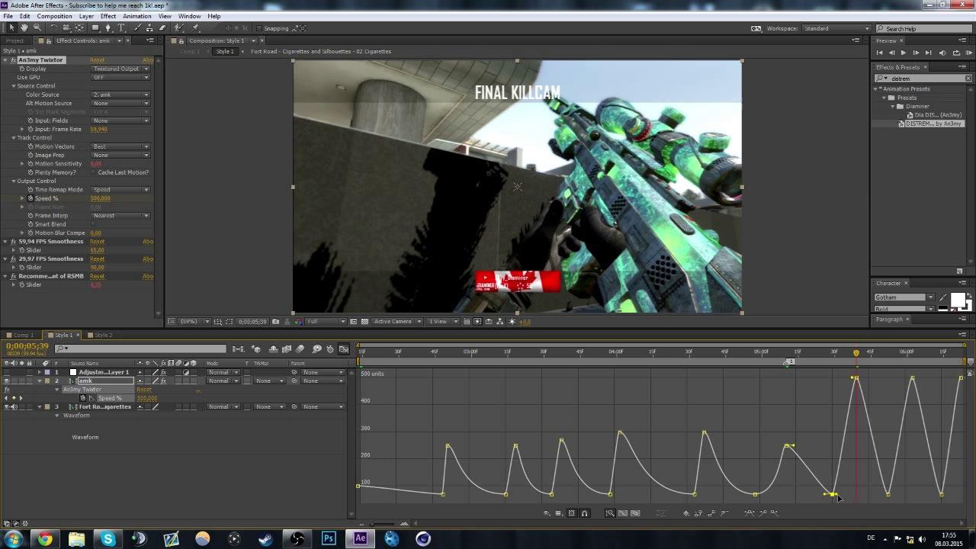
drag(842, 498, 857, 502)
click(890, 495)
drag(907, 499, 944, 505)
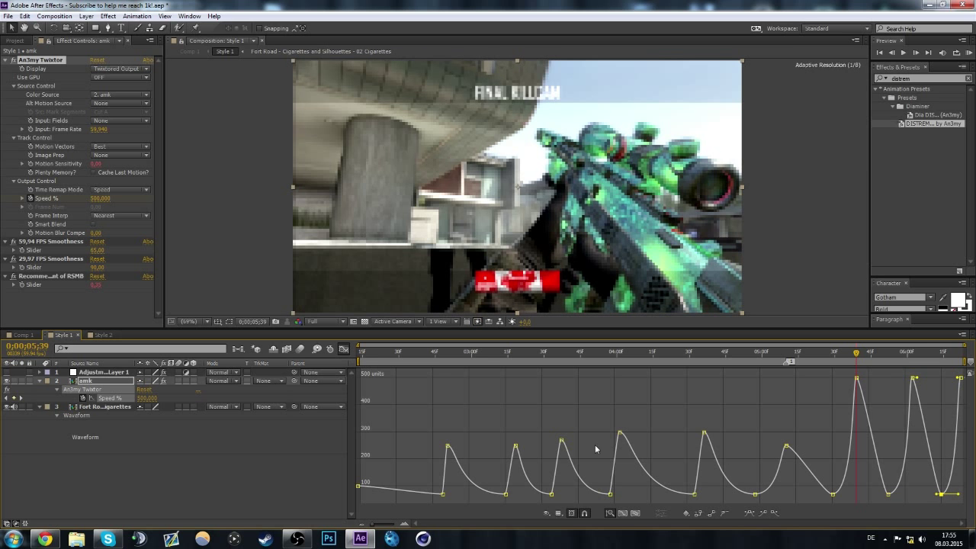
click(343, 349)
click(361, 352)
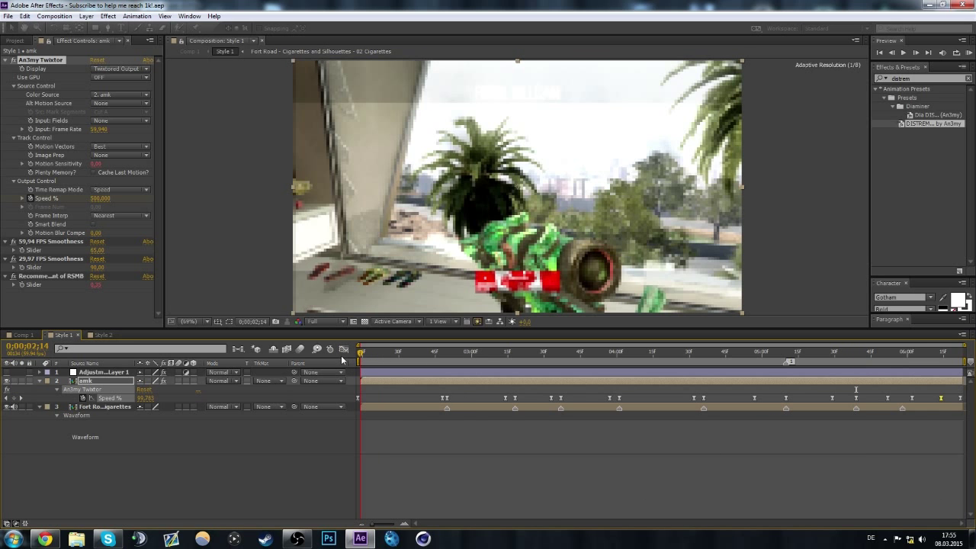
- Preview the Style 1 comp to check the eased speed ramps
click(968, 52)
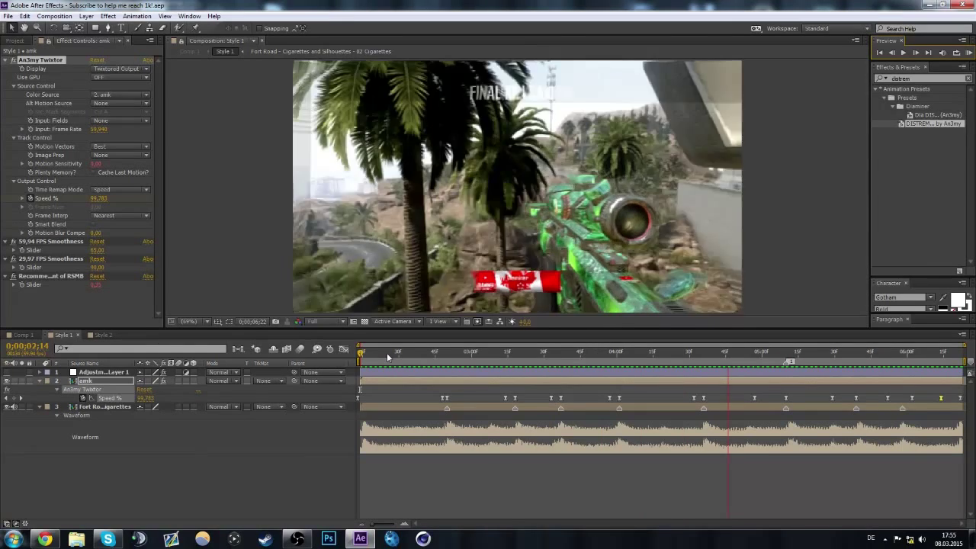
drag(541, 352, 572, 358)
key(space)
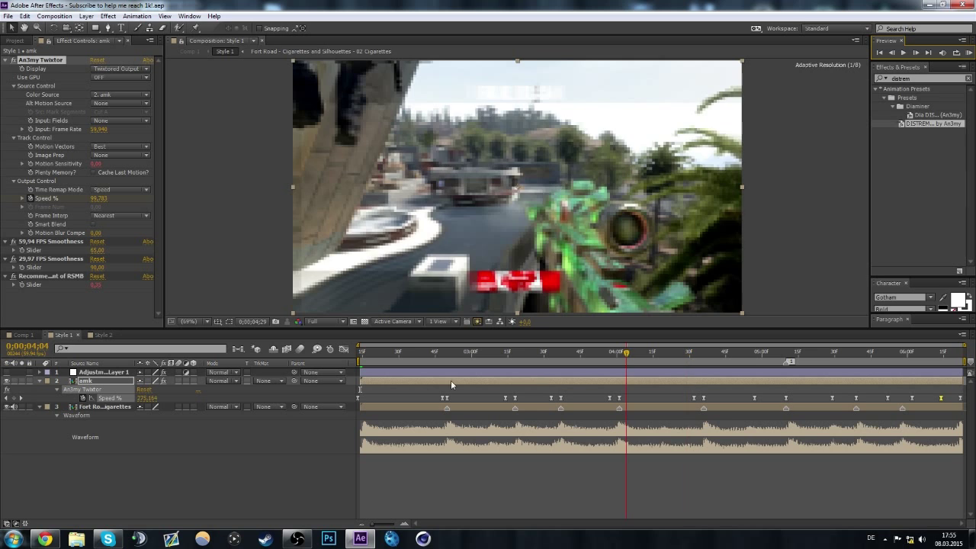
click(537, 353)
- Collapse the amk layer's properties and switch to the Style 2 composition
click(39, 381)
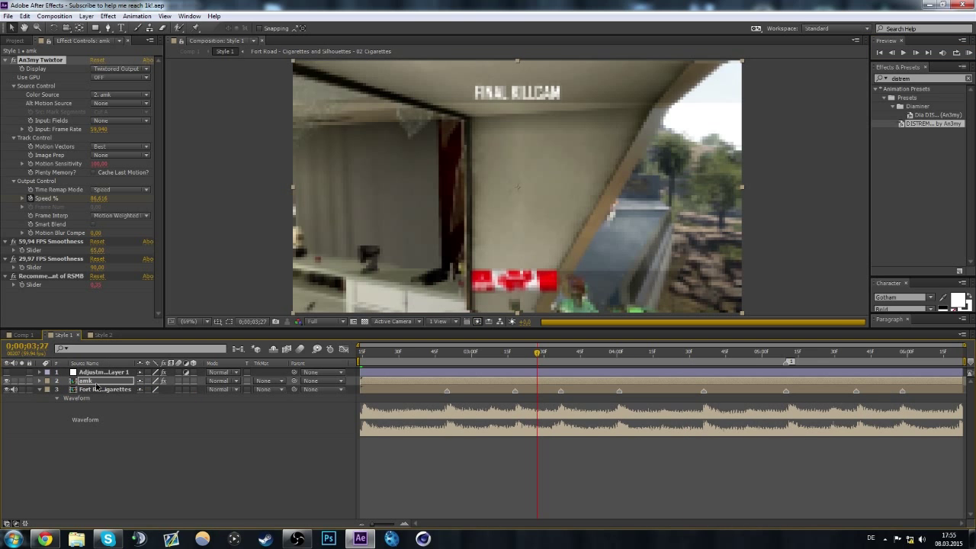
click(512, 351)
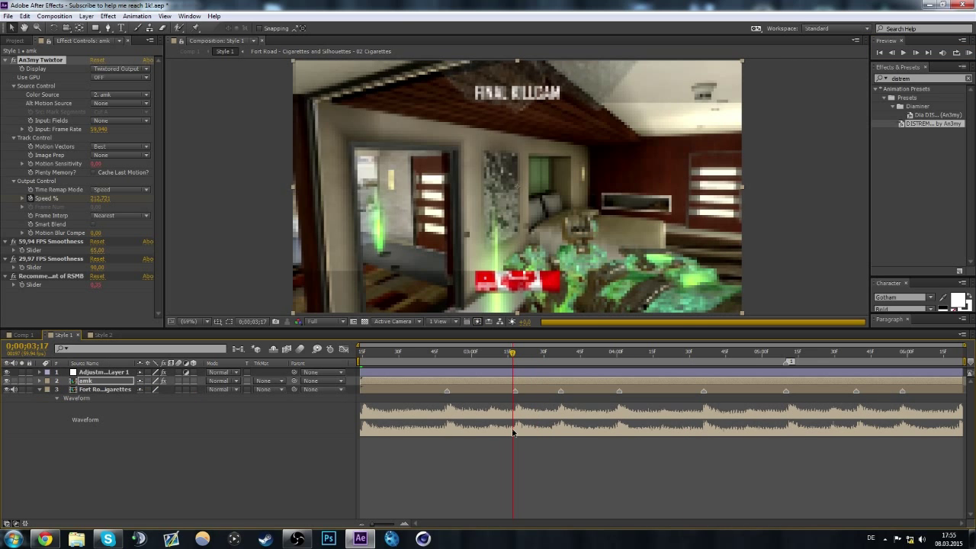
click(105, 336)
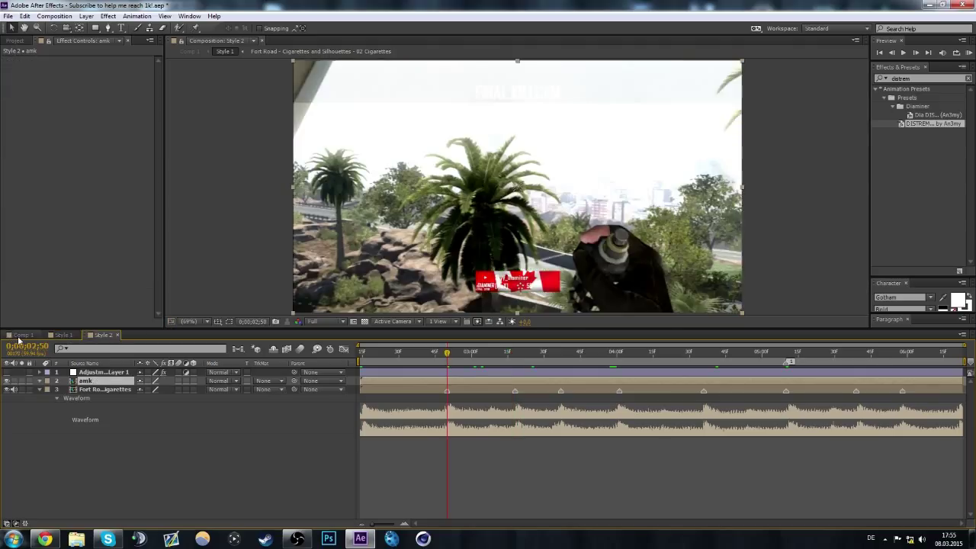
- Show Comp 1 with its nested Style 1 and Style 2 layers zoomed out, then bring OBS forward
key(shift+Escape)
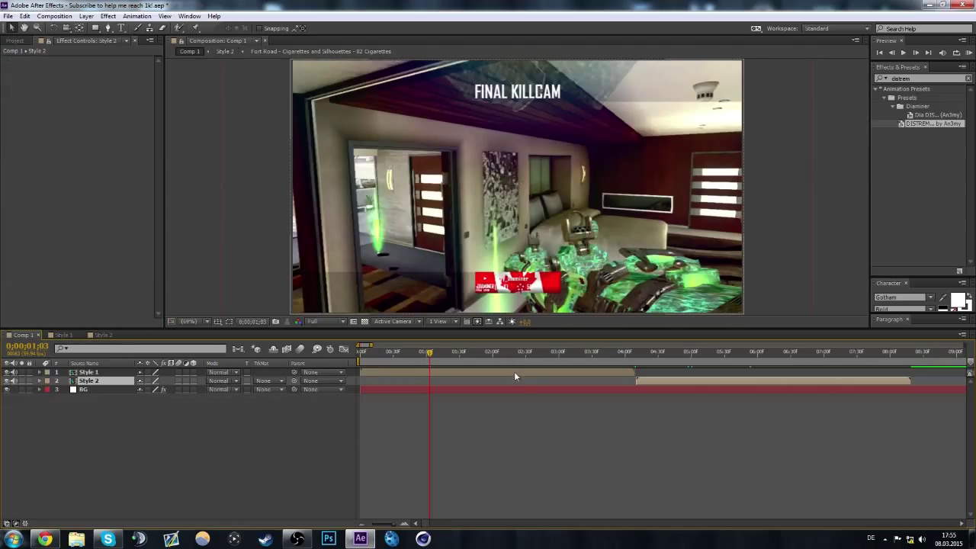
click(714, 351)
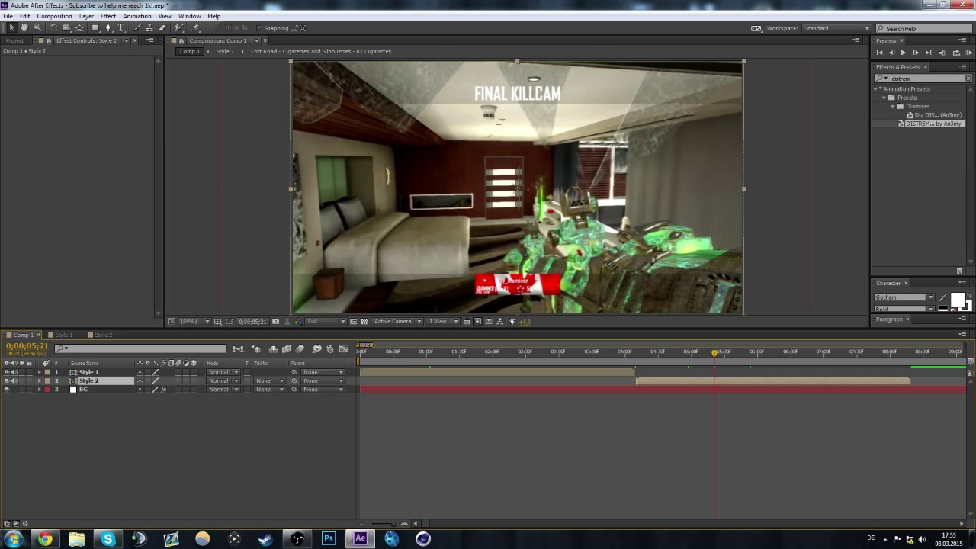
drag(378, 347, 396, 347)
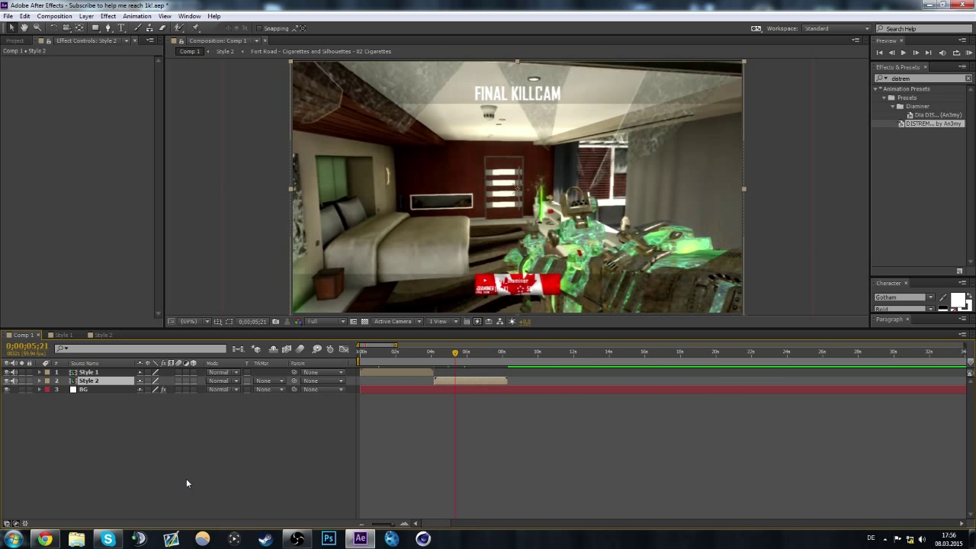
click(298, 539)
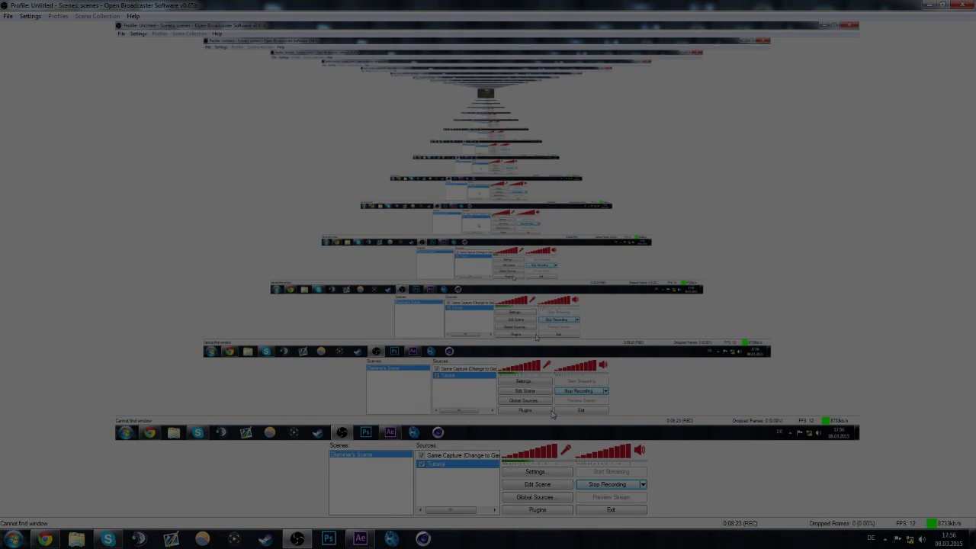